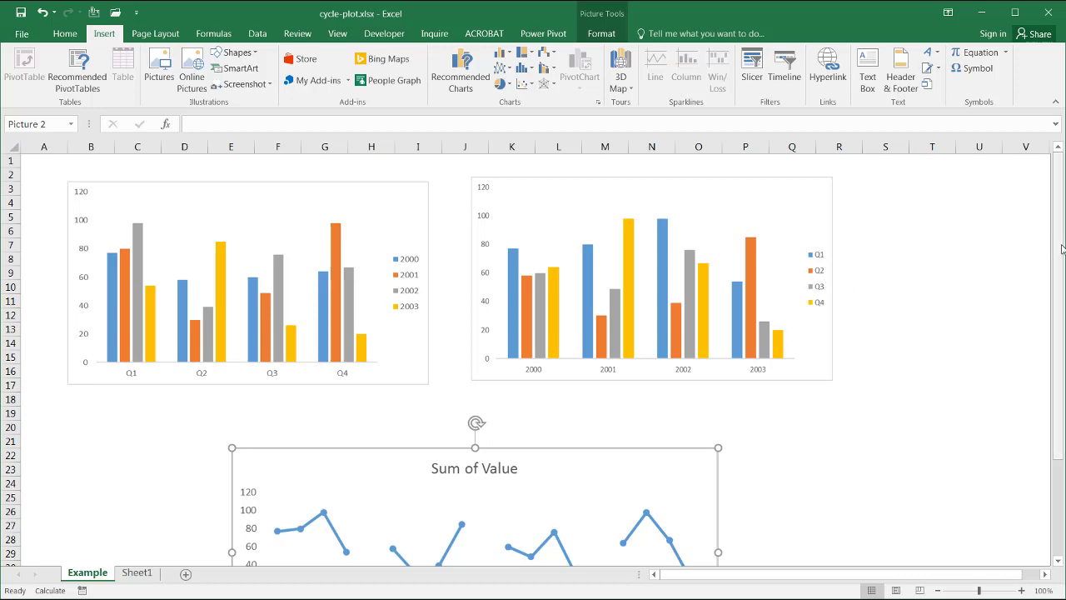
# Examine the cycle plot on the Example sheet and the "Introduction to Cycle Plots" PDF article in Chrome
pyautogui.moveTo(1061, 248); pyautogui.dragTo(1062, 258)
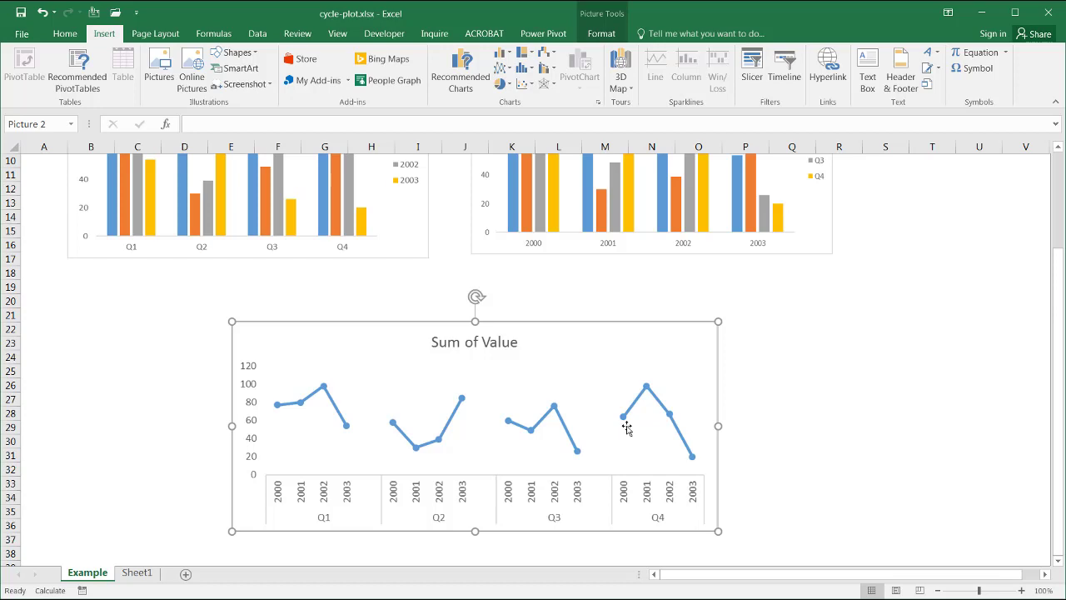
pyautogui.hotkey('alt', 'Tab')
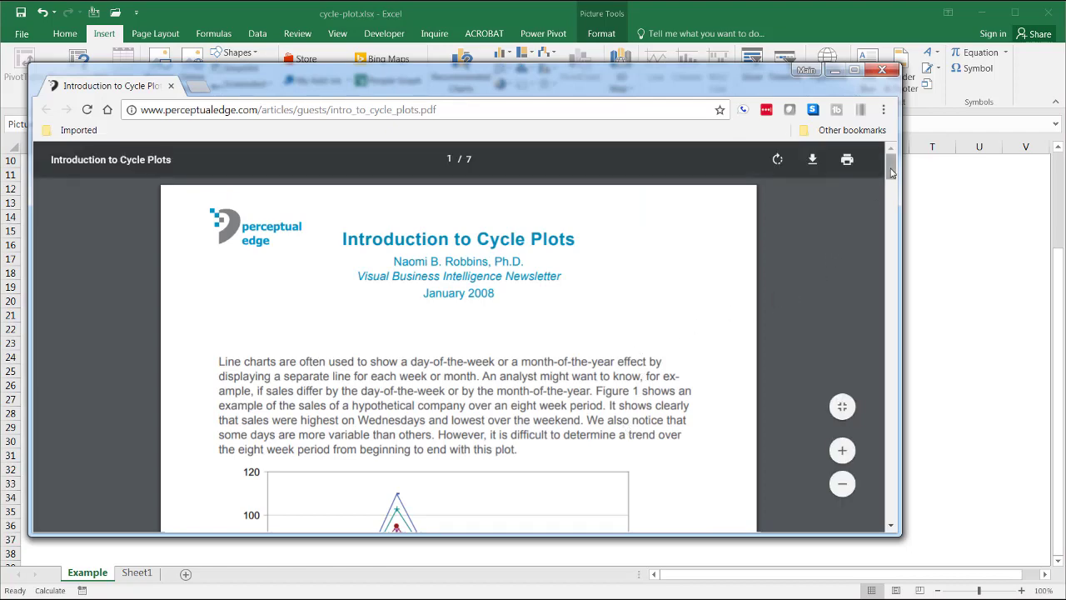
pyautogui.moveTo(890, 171); pyautogui.dragTo(890, 246)
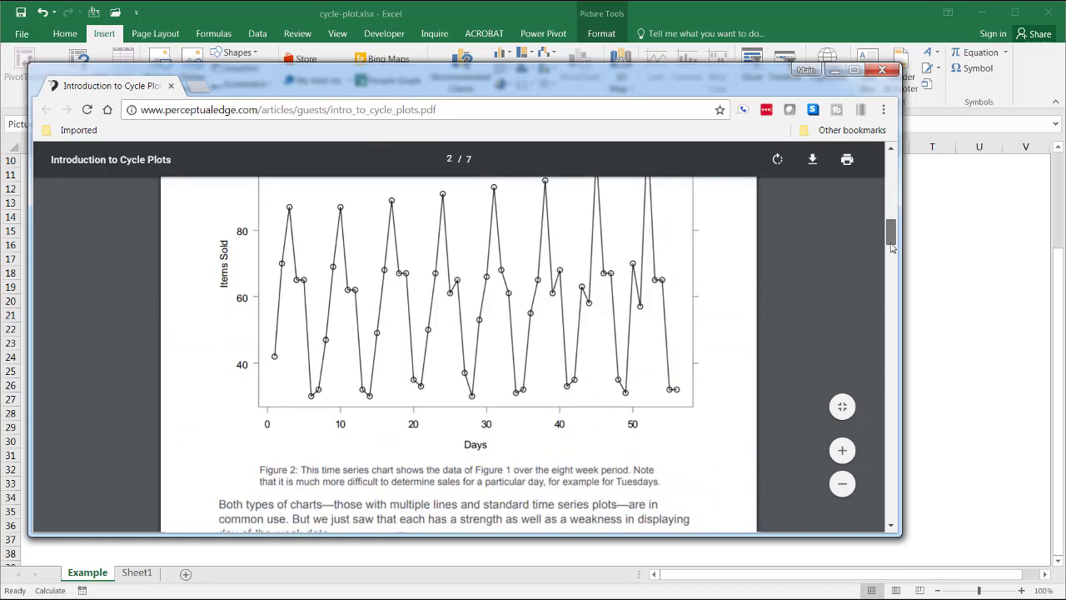
pyautogui.scroll(-3, 583, 240)
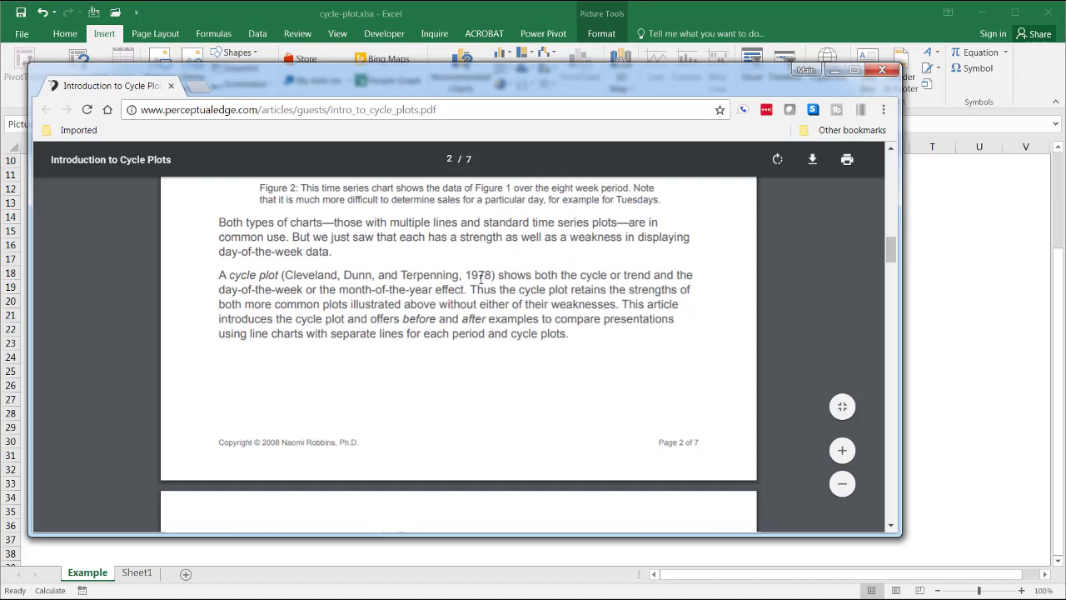
pyautogui.moveTo(890, 248); pyautogui.dragTo(905, 162)
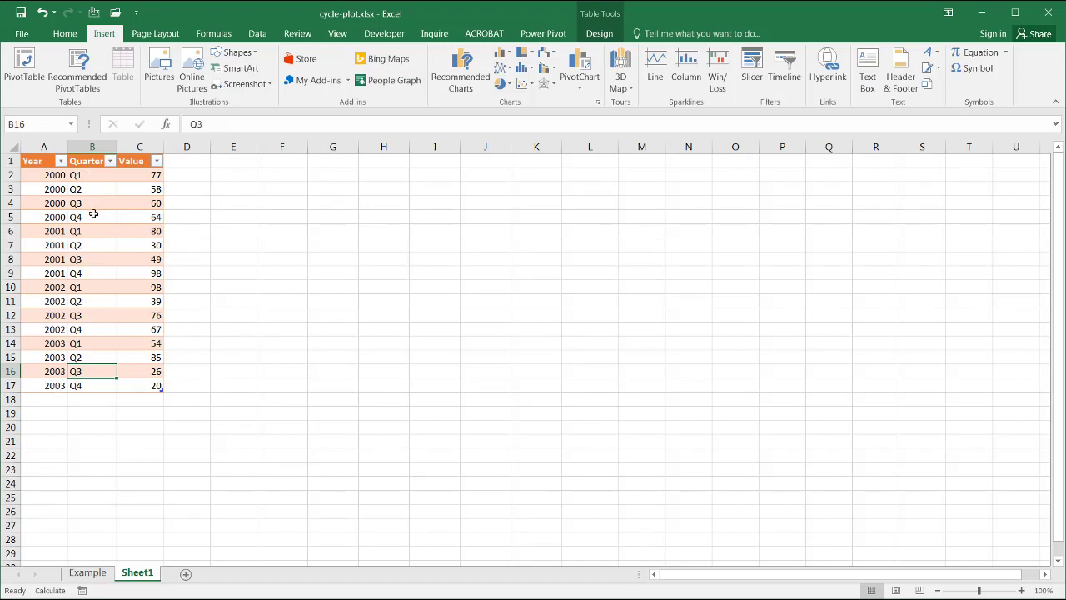
# Create a PivotTable from Table1 on the existing worksheet, placed at cell F1 of Sheet1
pyautogui.click(93, 214)
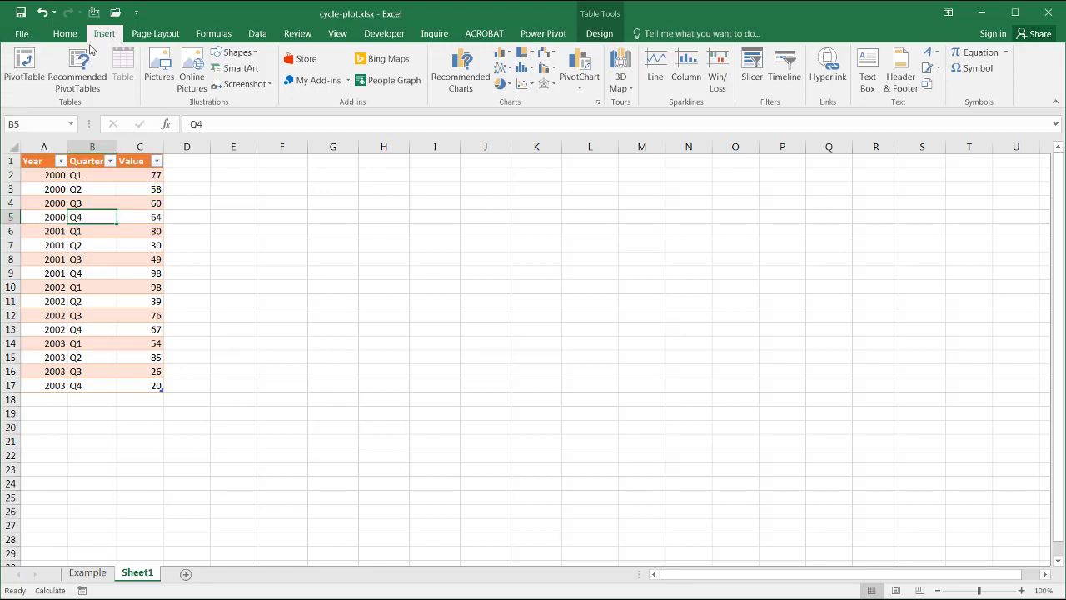
pyautogui.click(36, 60)
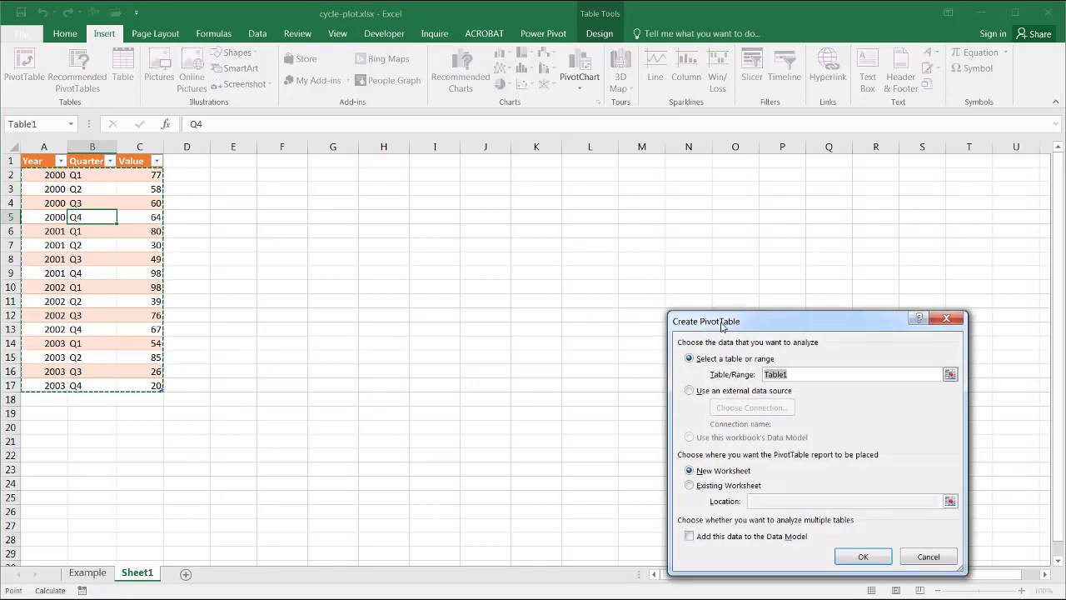
pyautogui.moveTo(783, 331); pyautogui.dragTo(604, 239)
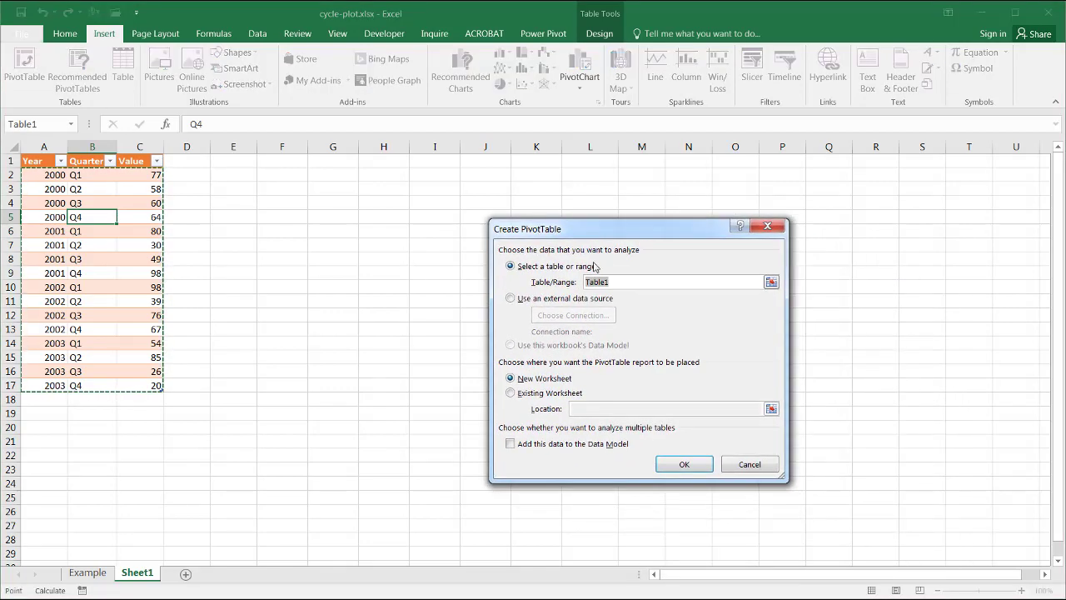
pyautogui.click(511, 393)
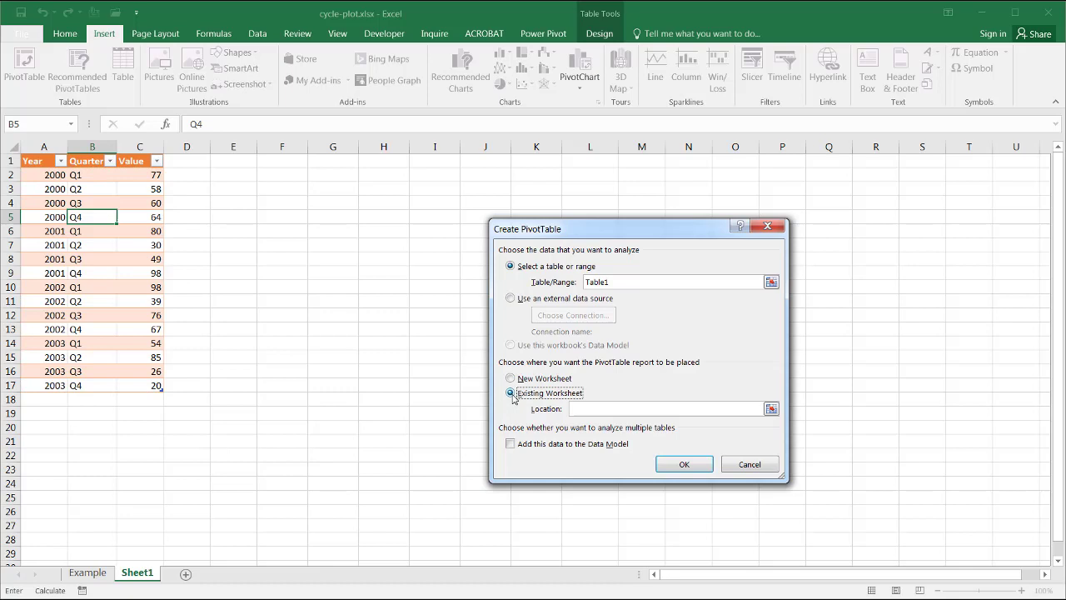
pyautogui.click(280, 164)
pyautogui.click(685, 471)
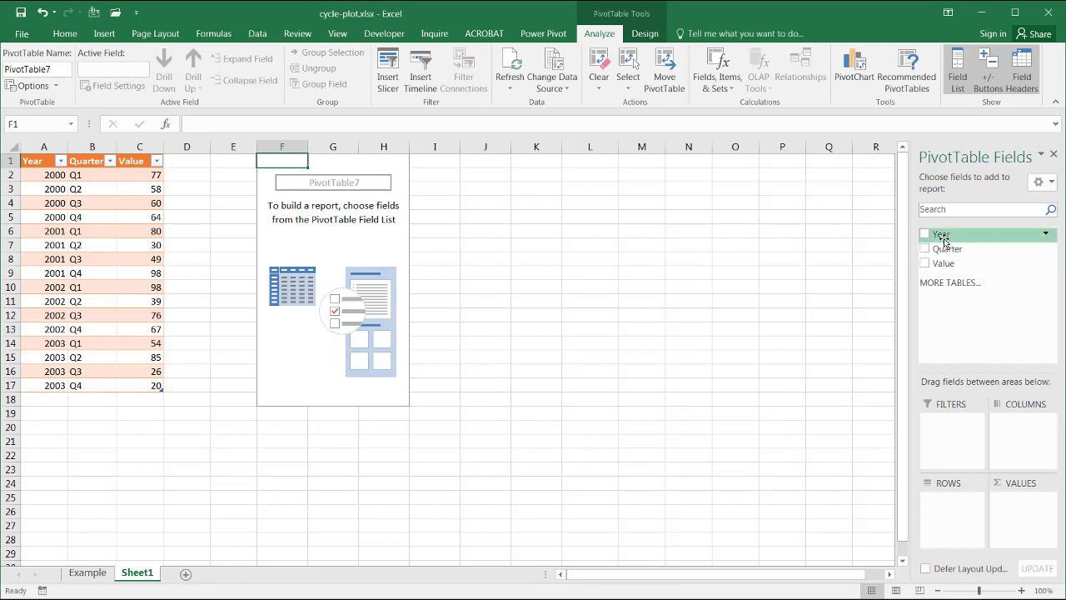
# Add Year and Quarter as PivotTable row fields and sum Value in the values area
pyautogui.moveTo(944, 239); pyautogui.dragTo(938, 503)
pyautogui.moveTo(939, 248); pyautogui.dragTo(952, 484)
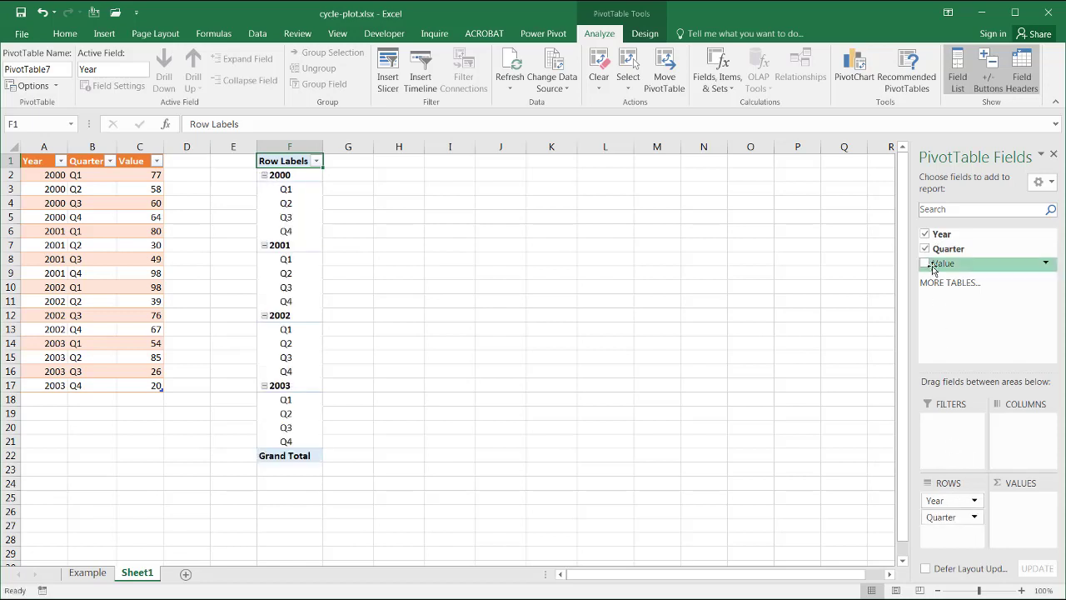
pyautogui.moveTo(929, 265); pyautogui.dragTo(1018, 519)
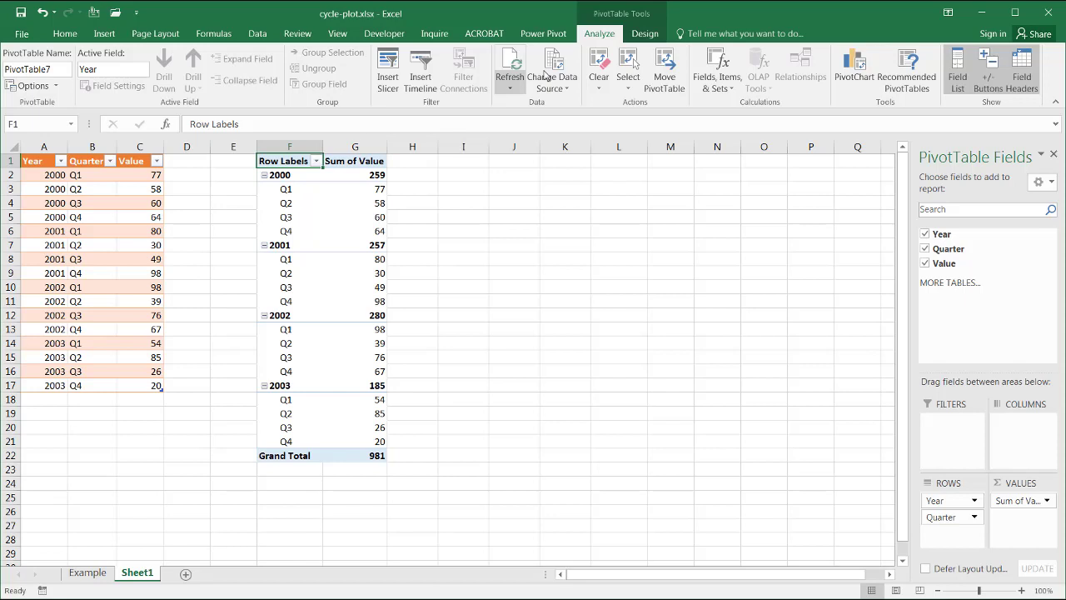
# Change the PivotTable's report layout to tabular form
pyautogui.click(647, 37)
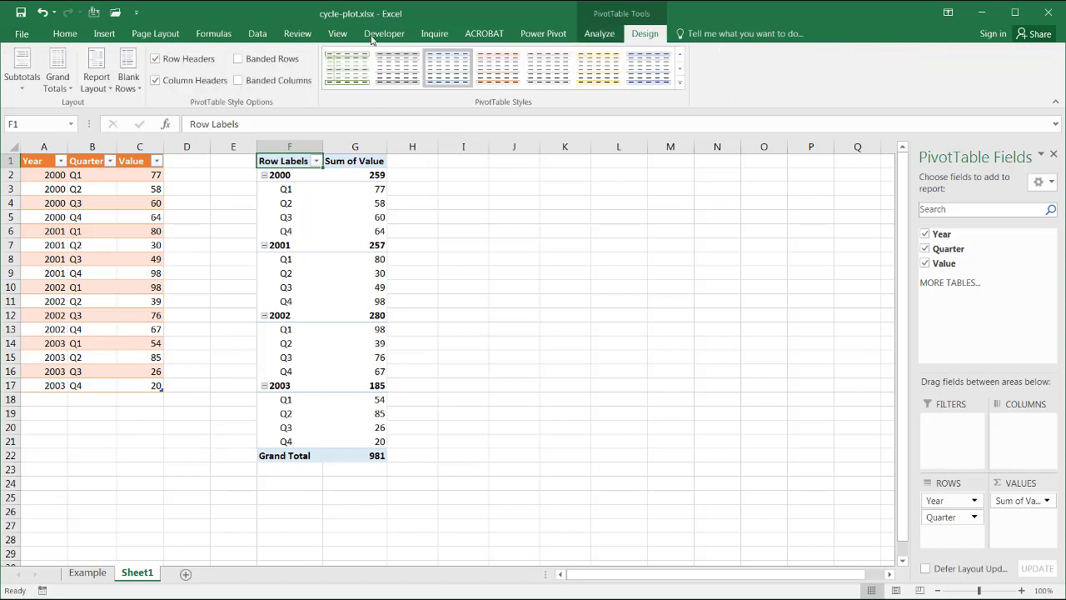
pyautogui.click(94, 68)
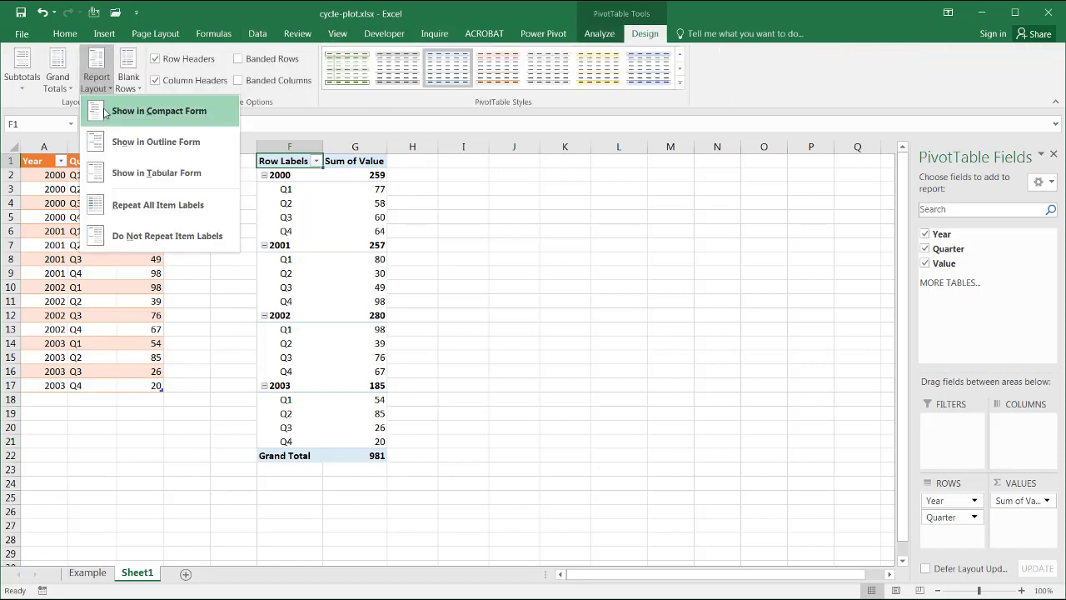
pyautogui.click(123, 170)
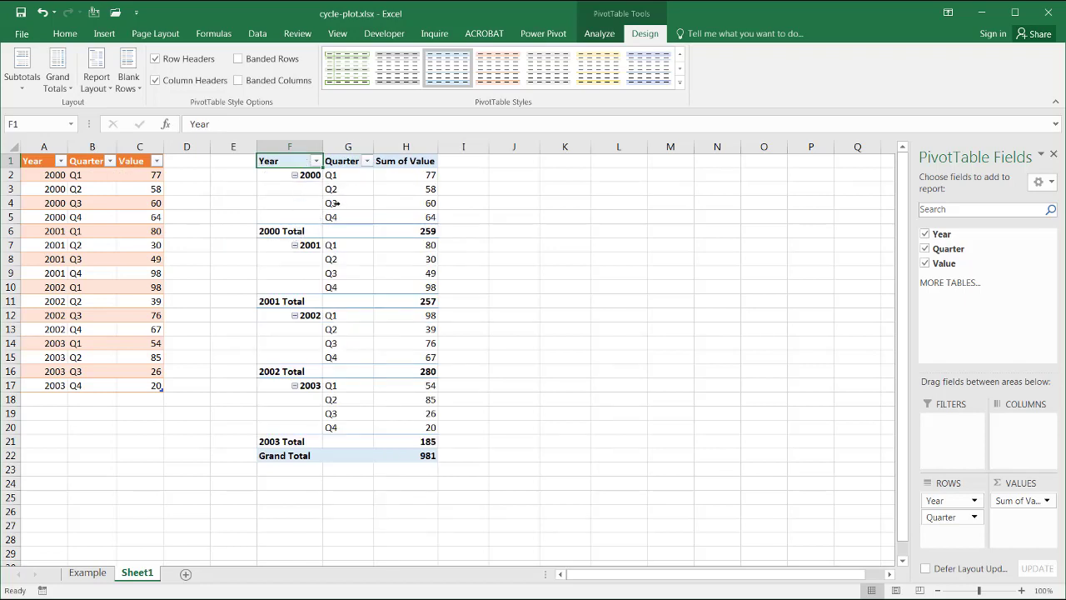
# Remove the Year subtotals and the grand total row from the PivotTable
pyautogui.click(274, 234)
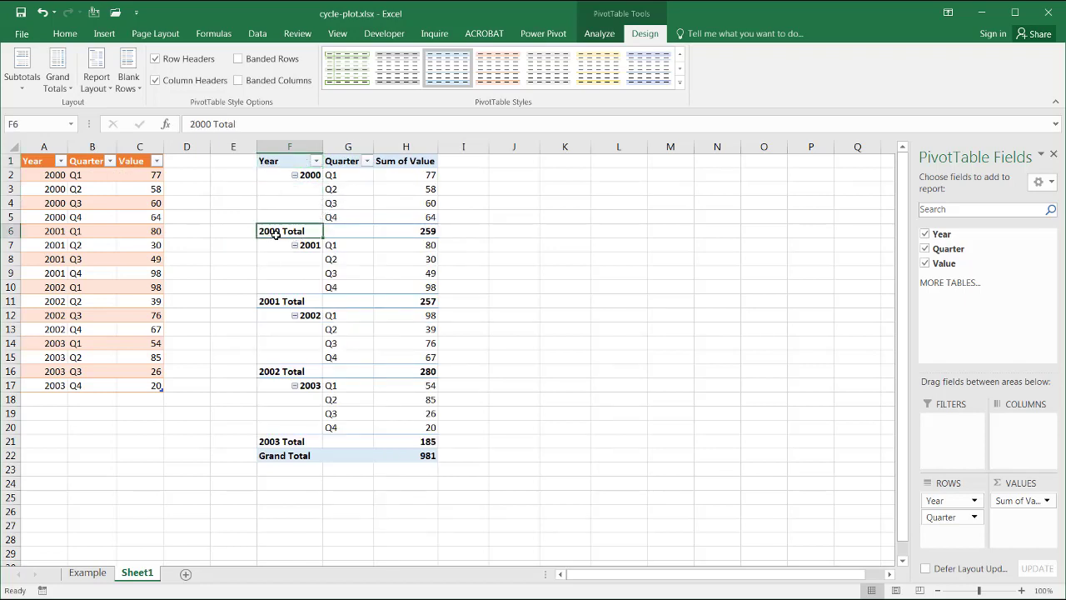
pyautogui.rightClick(277, 233)
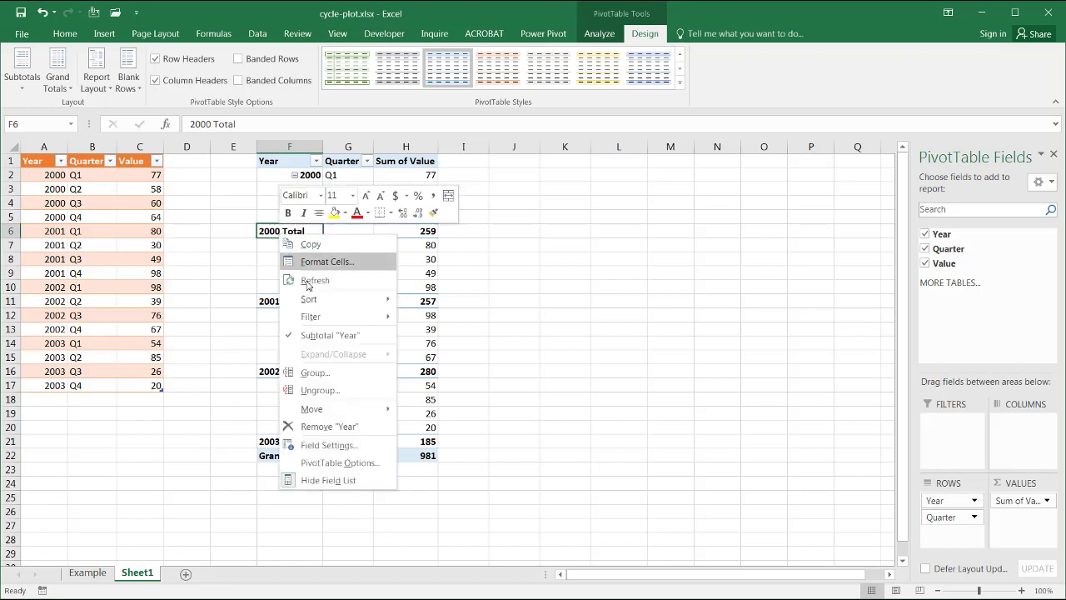
pyautogui.click(327, 335)
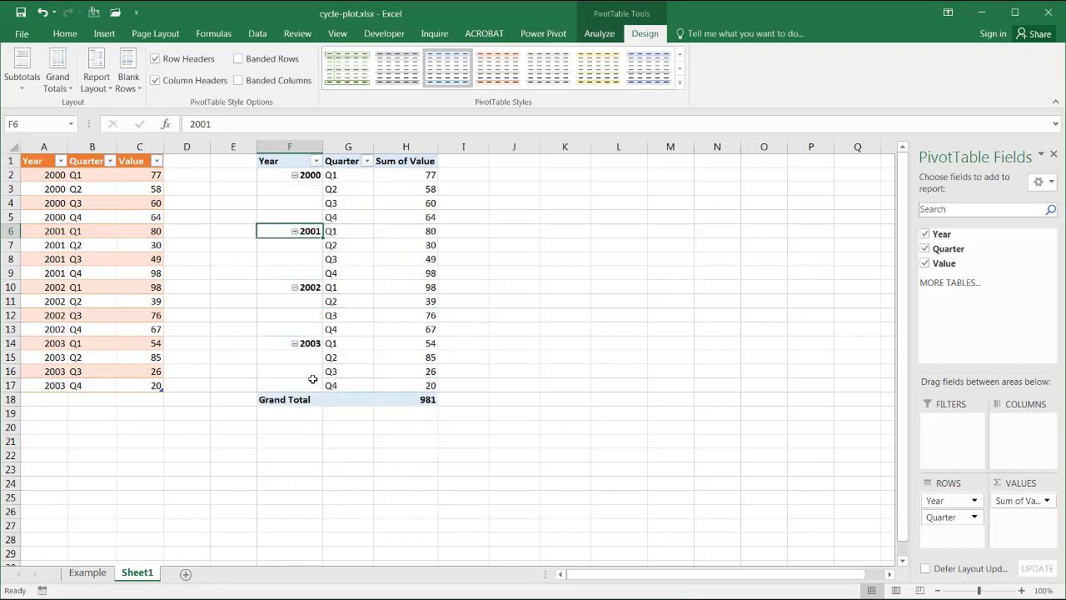
pyautogui.click(285, 400)
pyautogui.rightClick(286, 401)
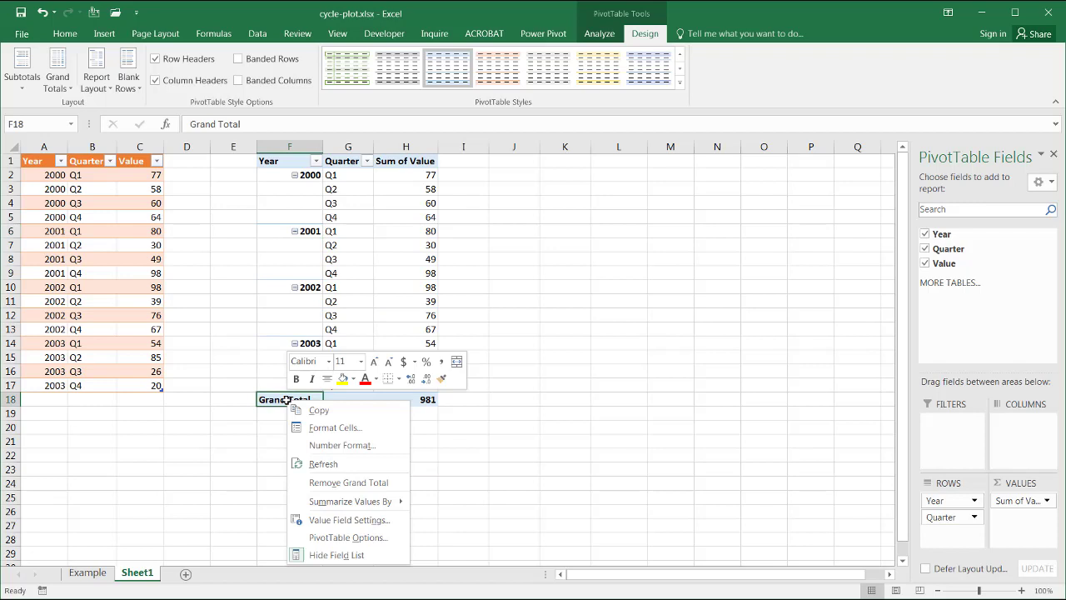
pyautogui.click(341, 482)
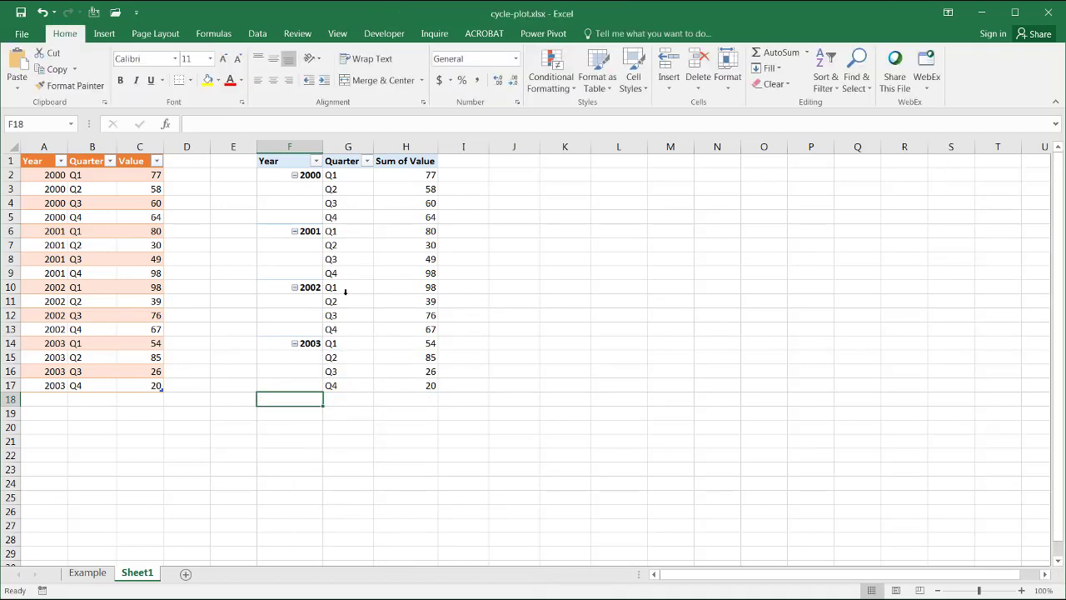
# Move Quarter to the PivotTable's column fields and remove the Grand Total column
pyautogui.click(343, 249)
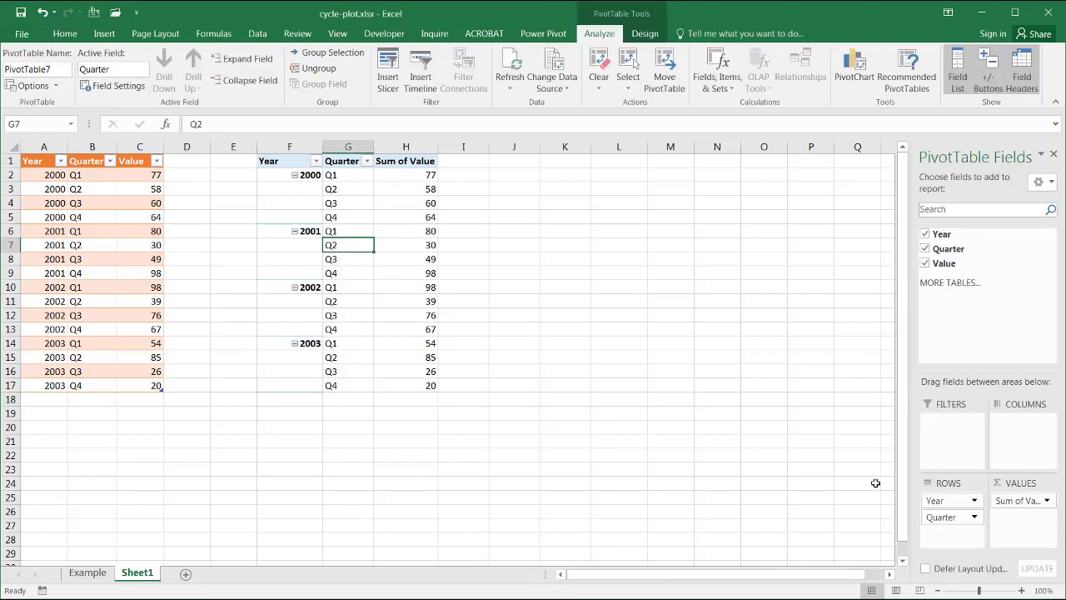
pyautogui.moveTo(937, 519); pyautogui.dragTo(1020, 444)
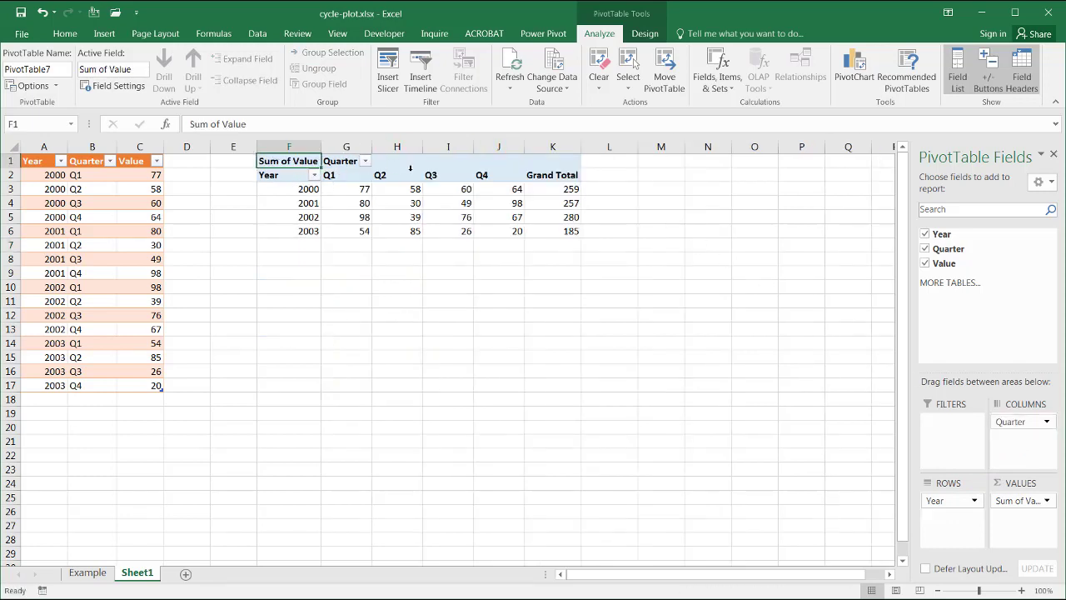
pyautogui.click(554, 175)
pyautogui.rightClick(554, 174)
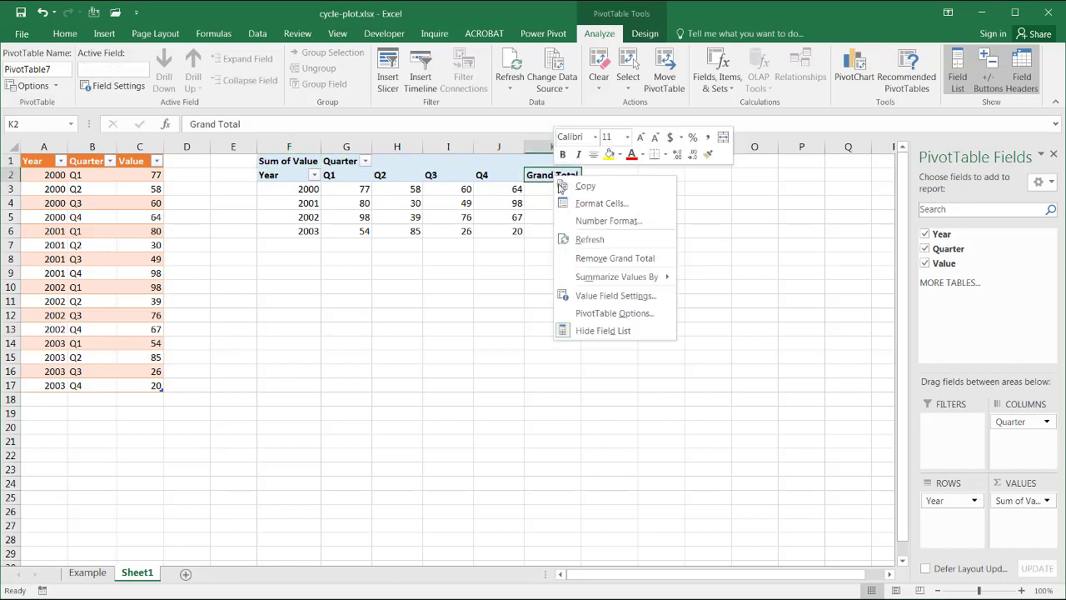
pyautogui.click(604, 258)
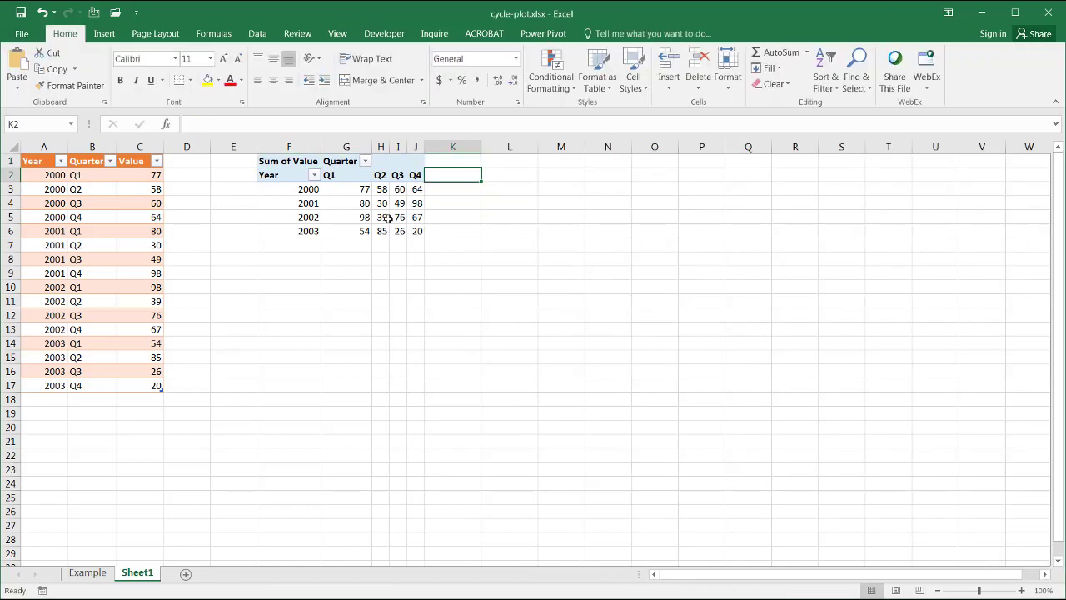
# Insert a clustered column PivotChart from the PivotTable and arrange it with Quarter on the axis and Year in the legend
pyautogui.click(376, 217)
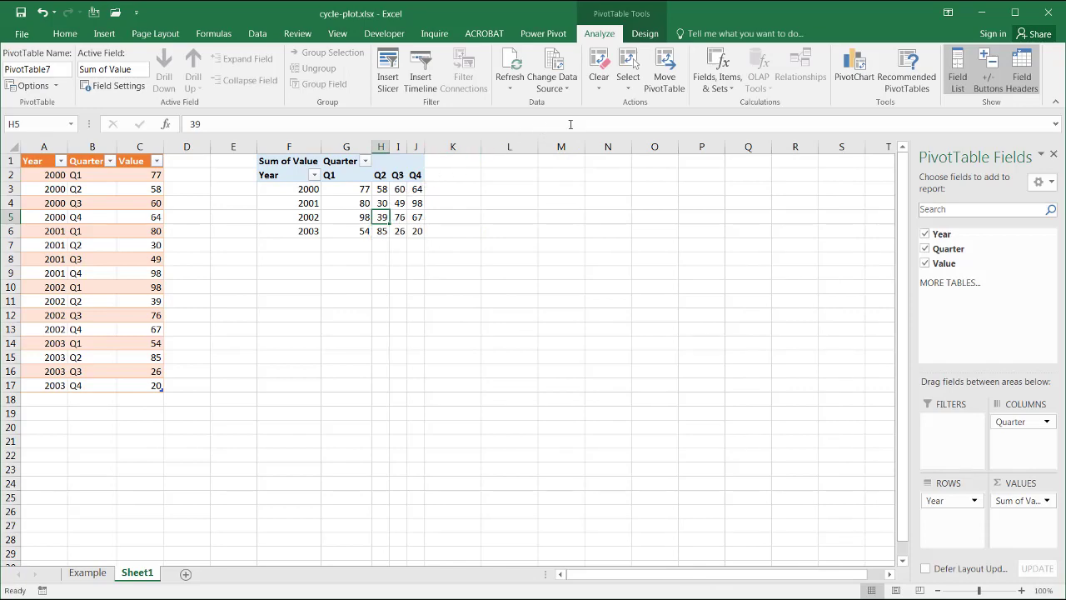
pyautogui.click(848, 73)
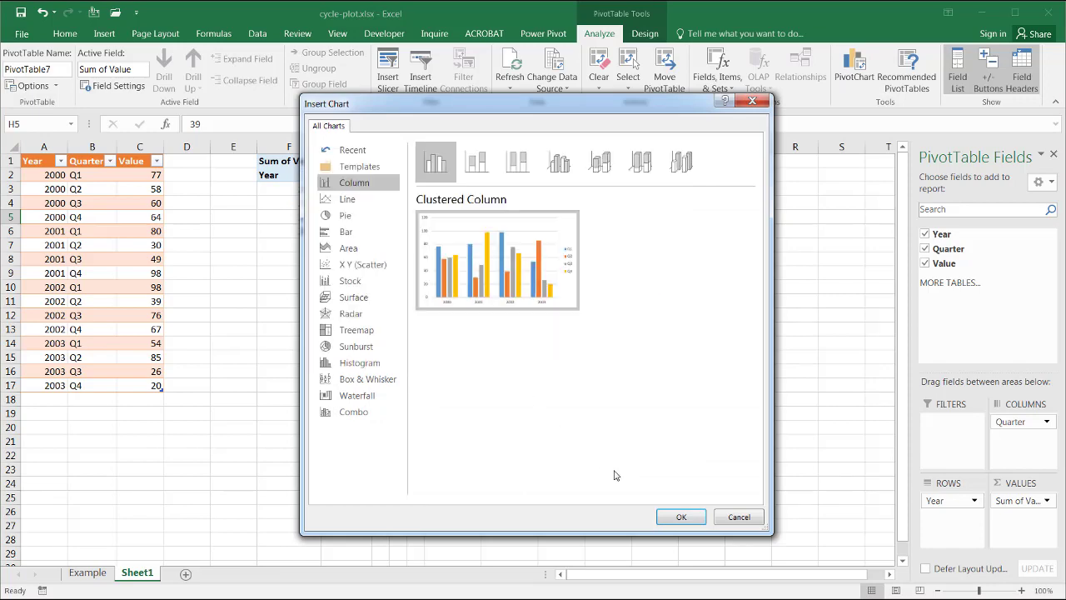
pyautogui.click(683, 517)
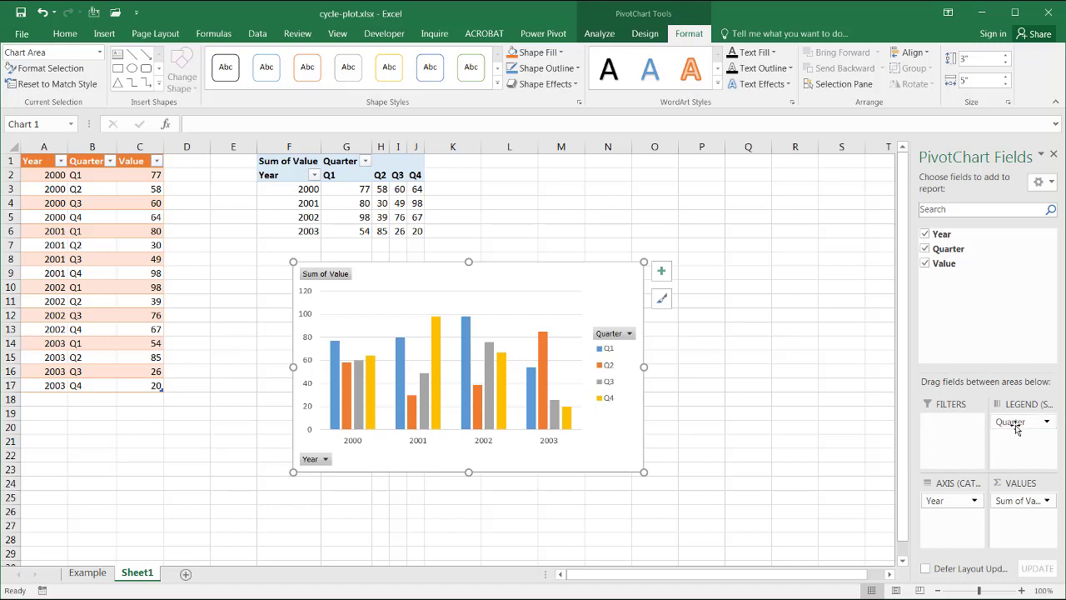
pyautogui.moveTo(1010, 425)
pyautogui.mouseDown()
pyautogui.moveTo(951, 523)
pyautogui.moveTo(997, 479)
pyautogui.moveTo(1012, 428)
pyautogui.mouseUp()
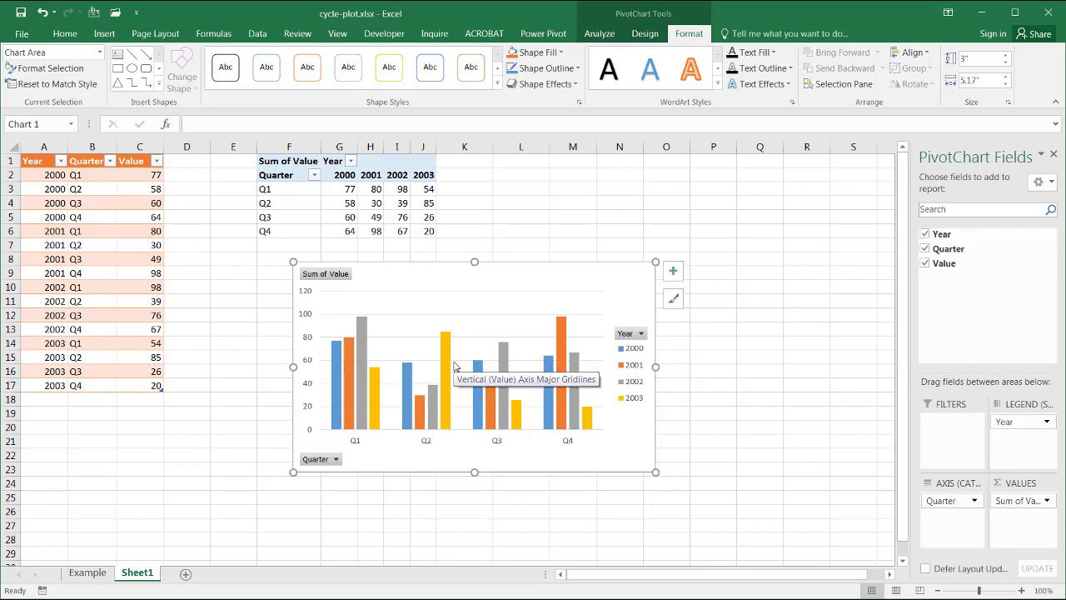
# Change the PivotChart to a Line chart and swap its fields so Year is on the axis and Quarter in the legend
pyautogui.click(652, 33)
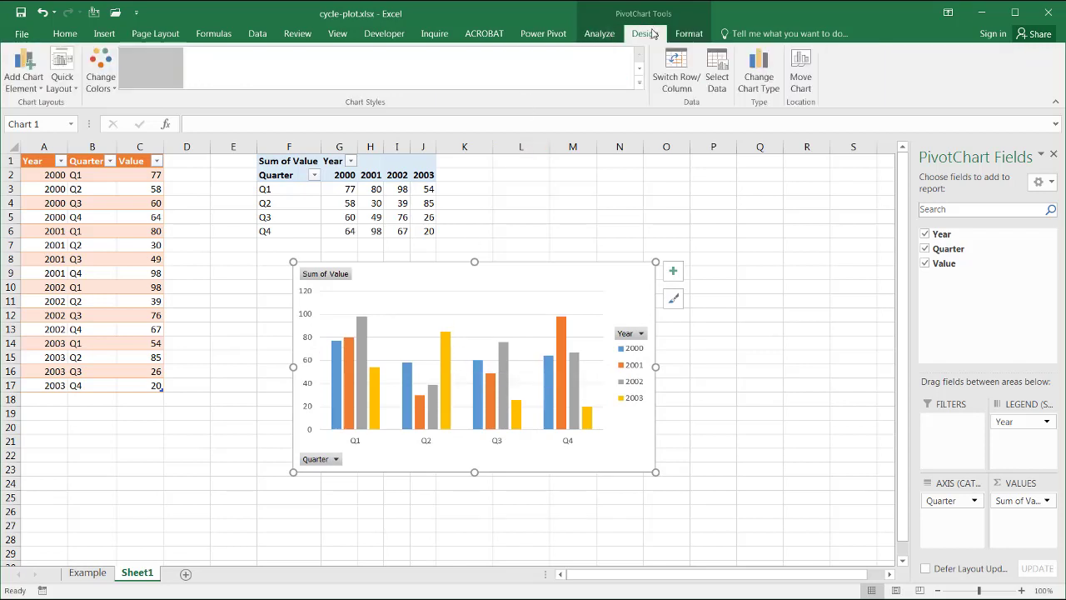
pyautogui.click(763, 70)
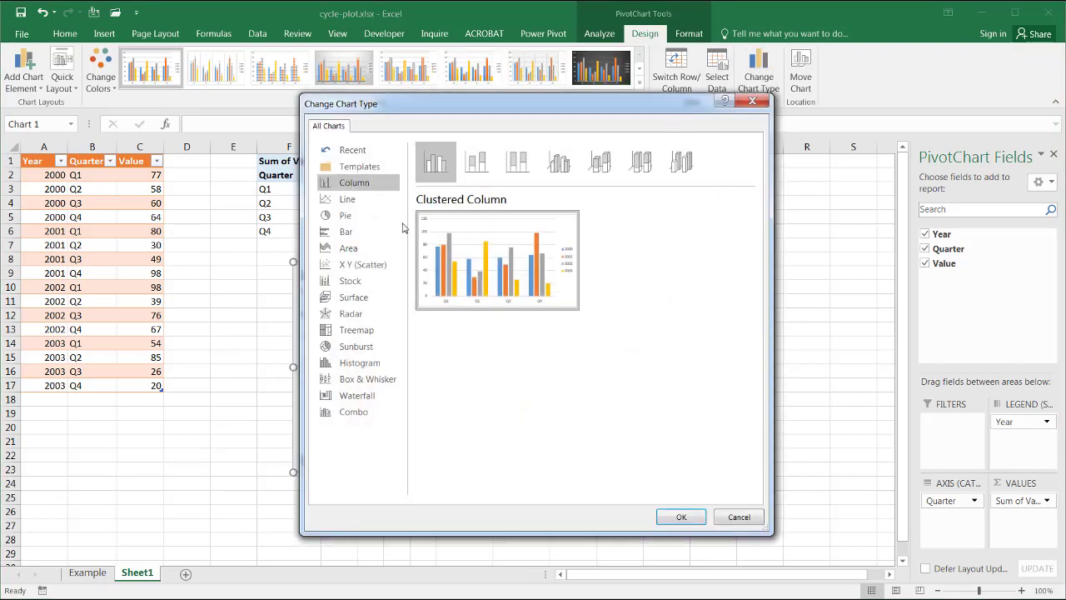
pyautogui.click(348, 200)
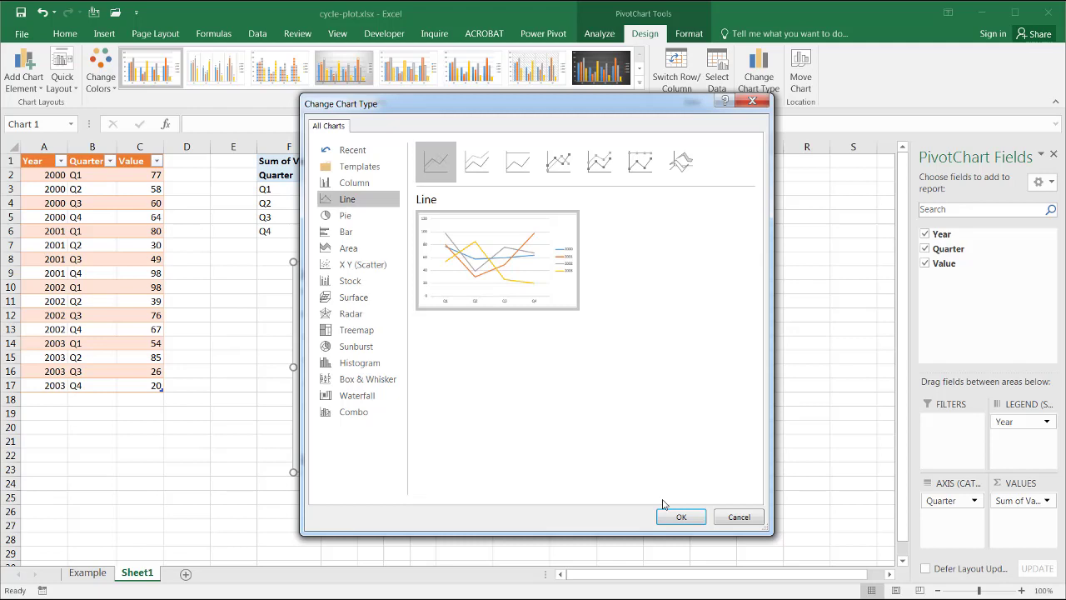
pyautogui.click(682, 517)
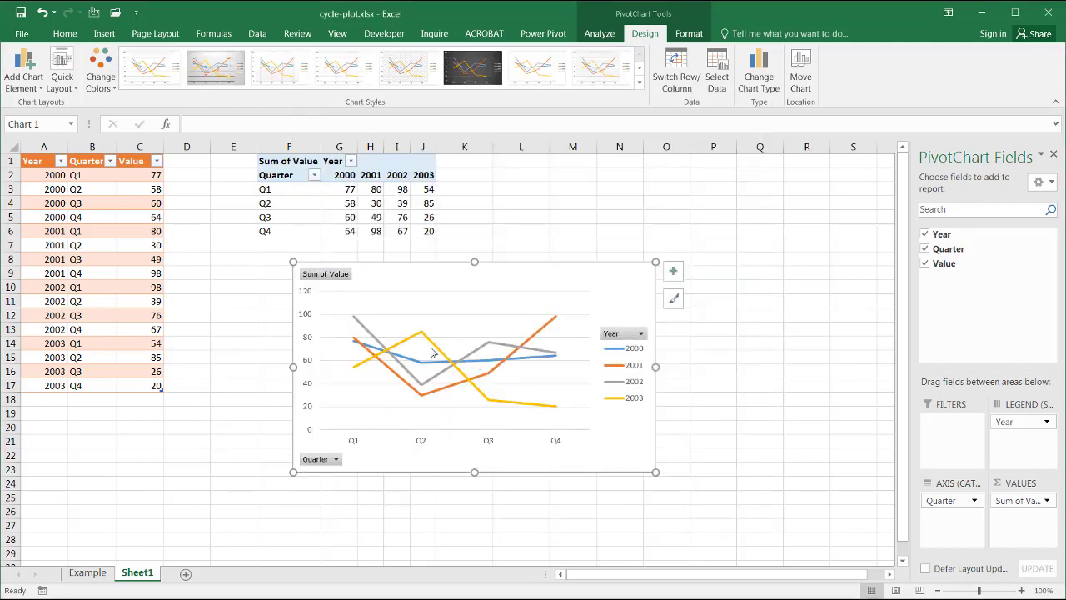
pyautogui.moveTo(396, 351)
pyautogui.moveTo(1036, 422); pyautogui.dragTo(1024, 450)
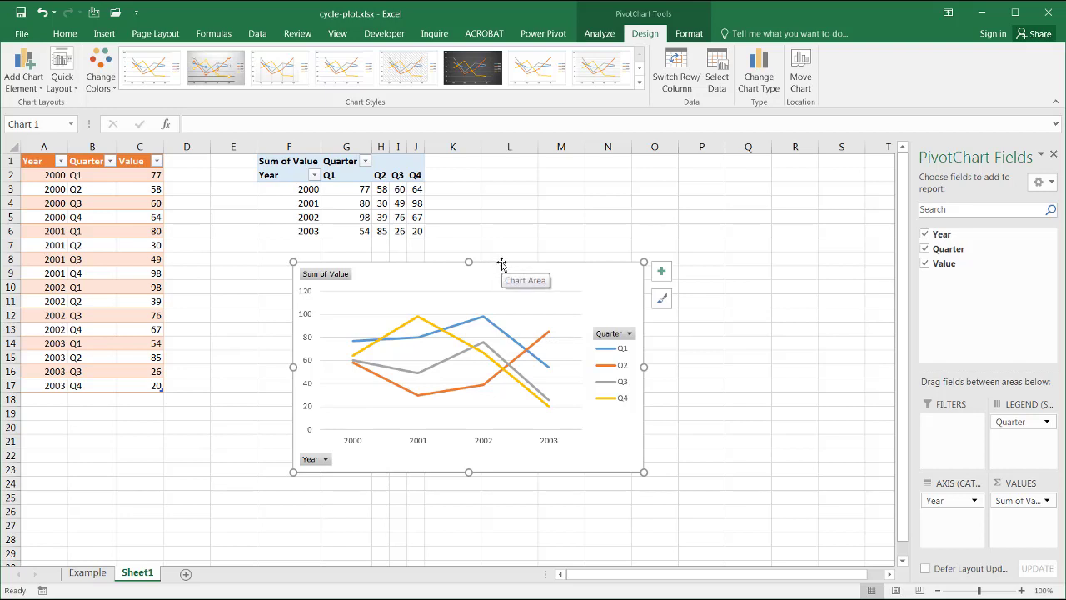
# Delete the PivotChart and move Quarter back to the row fields below Year
pyautogui.press('Delete')
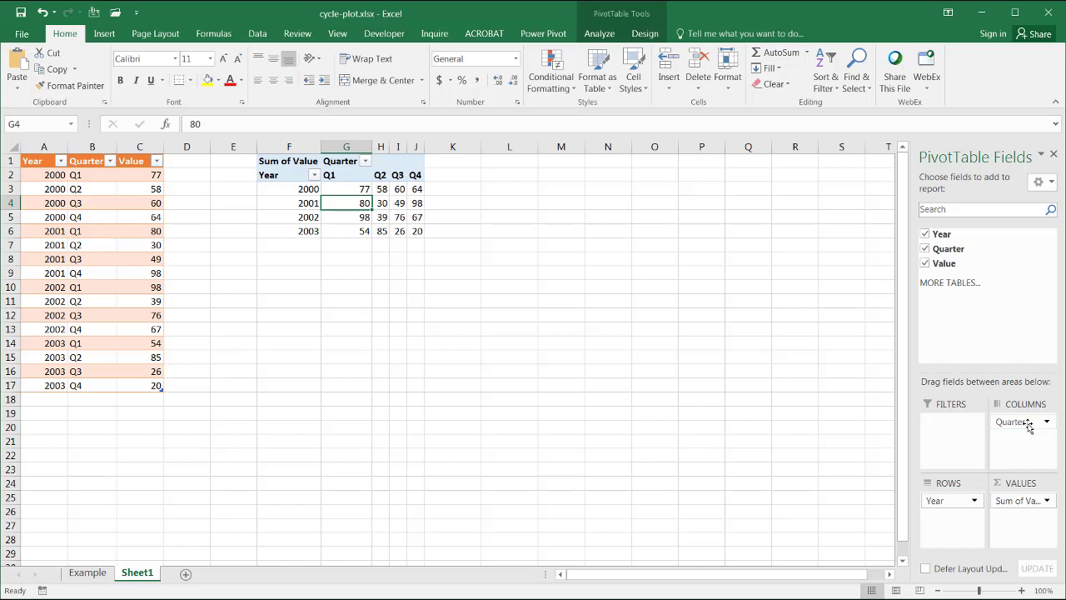
pyautogui.moveTo(1028, 425); pyautogui.dragTo(960, 517)
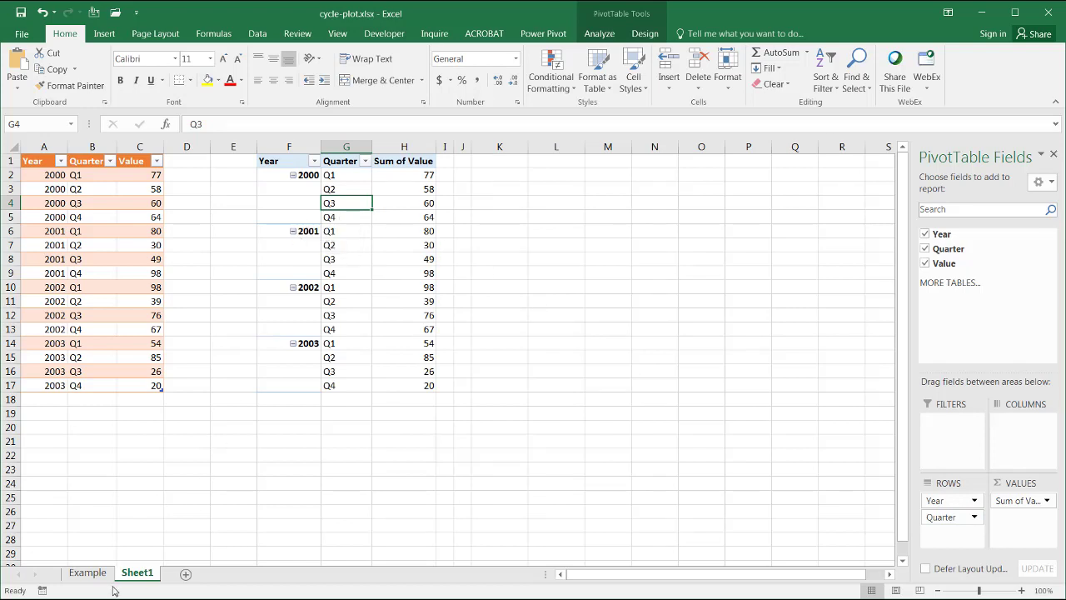
# Check the finished cycle plot on the Example sheet, and insert a blank line after each Year item in Sheet1's PivotTable
pyautogui.click(87, 572)
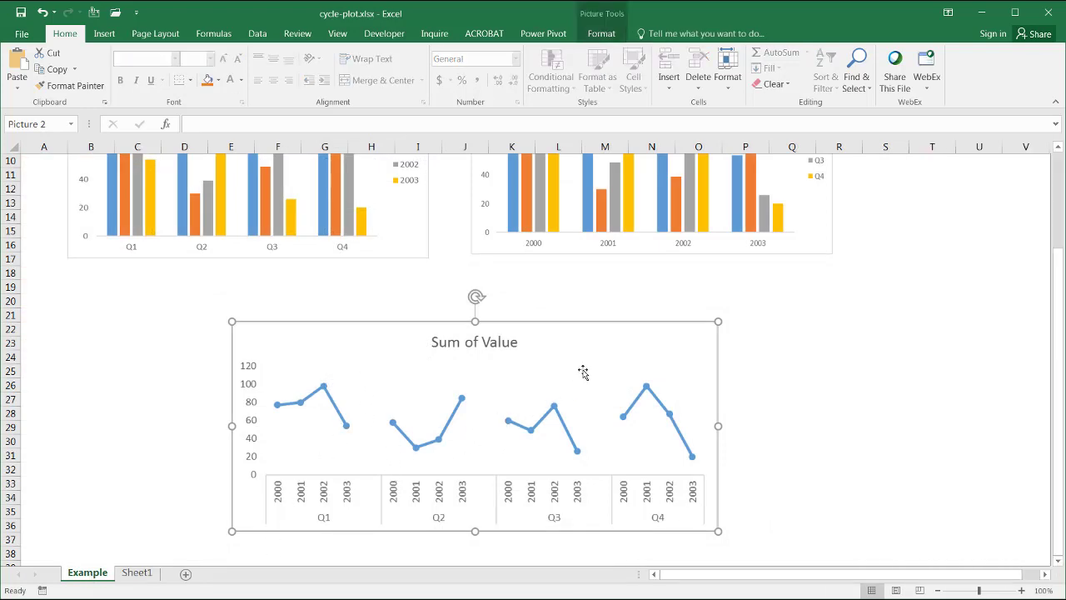
pyautogui.click(137, 572)
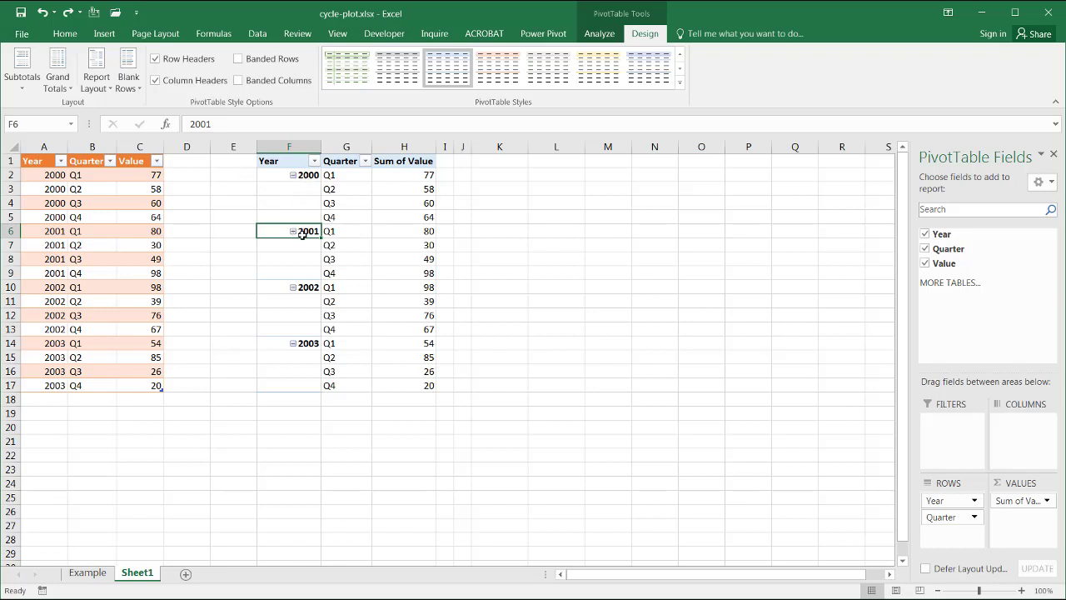
pyautogui.click(129, 83)
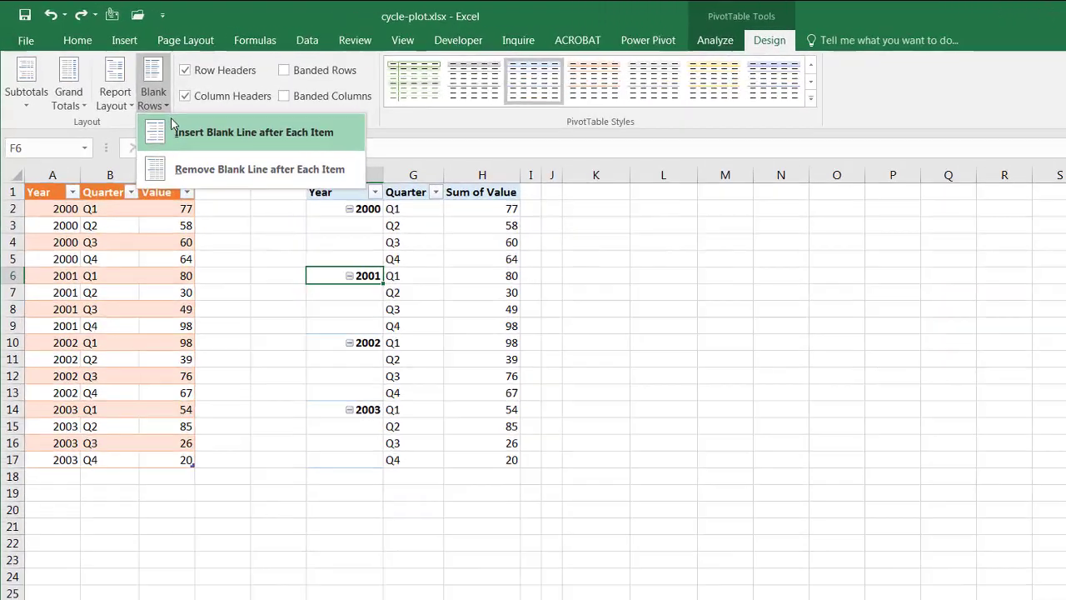
pyautogui.click(145, 108)
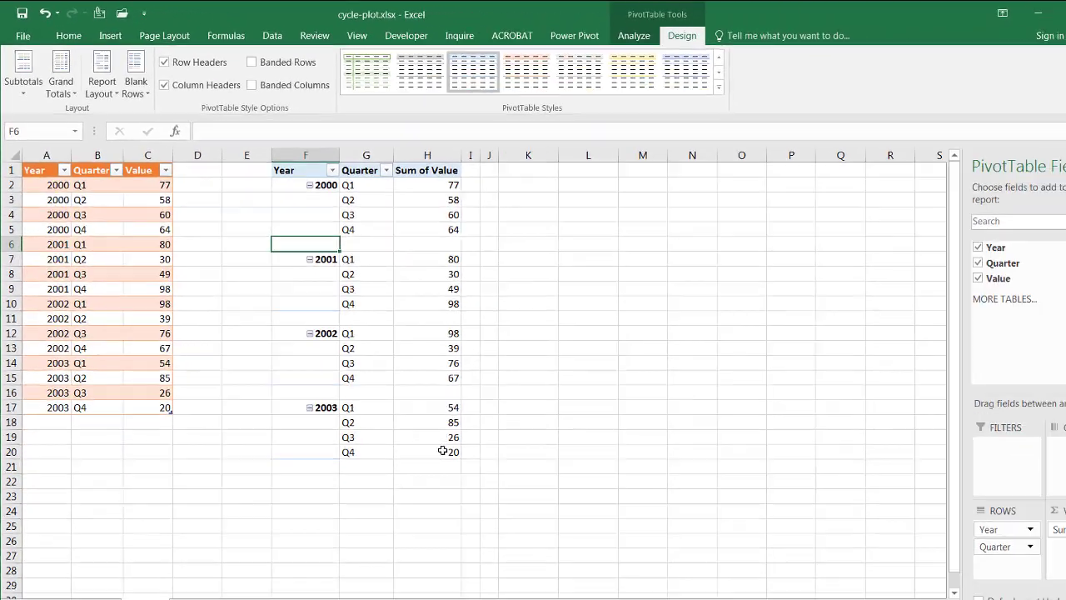
# Copy the PivotTable range F1:H20, paste it as values only at K1, and widen column M to fit its heading
pyautogui.moveTo(442, 450); pyautogui.dragTo(297, 161)
pyautogui.hotkey('ctrl', 'c')
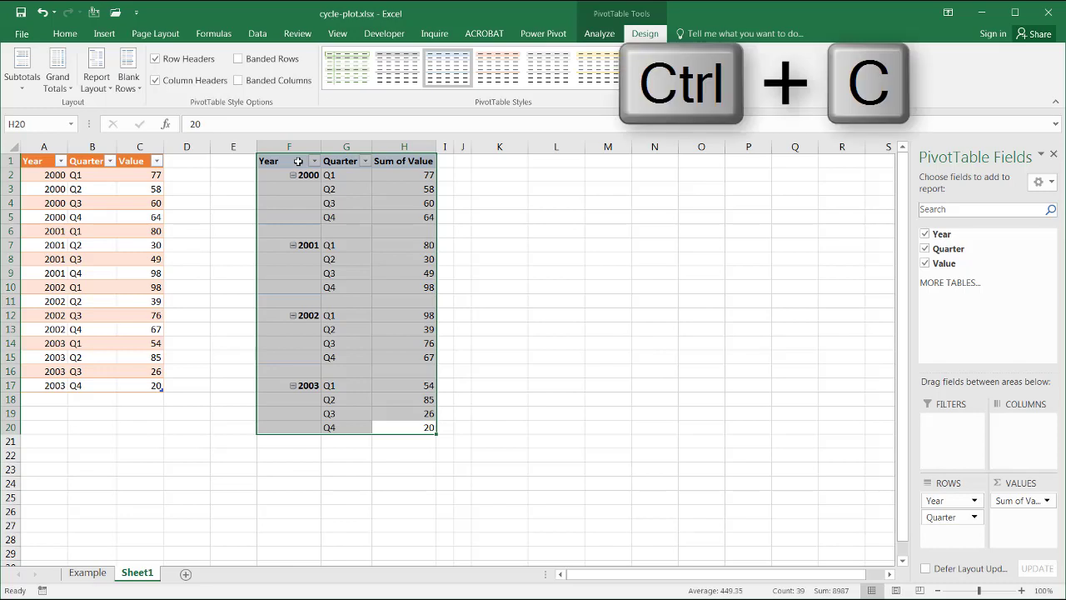
pyautogui.click(517, 162)
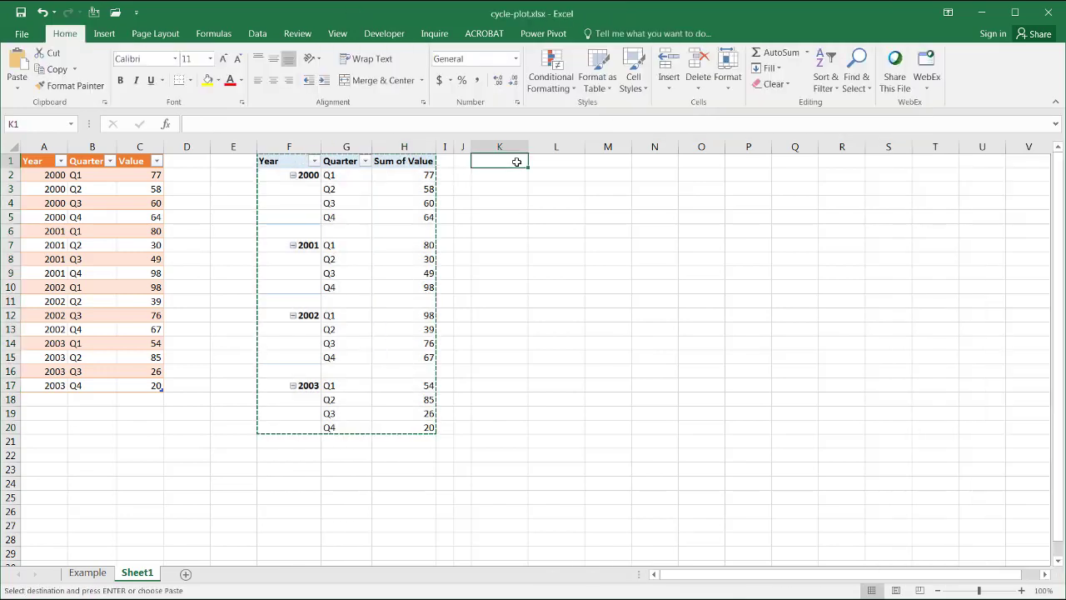
pyautogui.hotkey('ctrl', 'v')
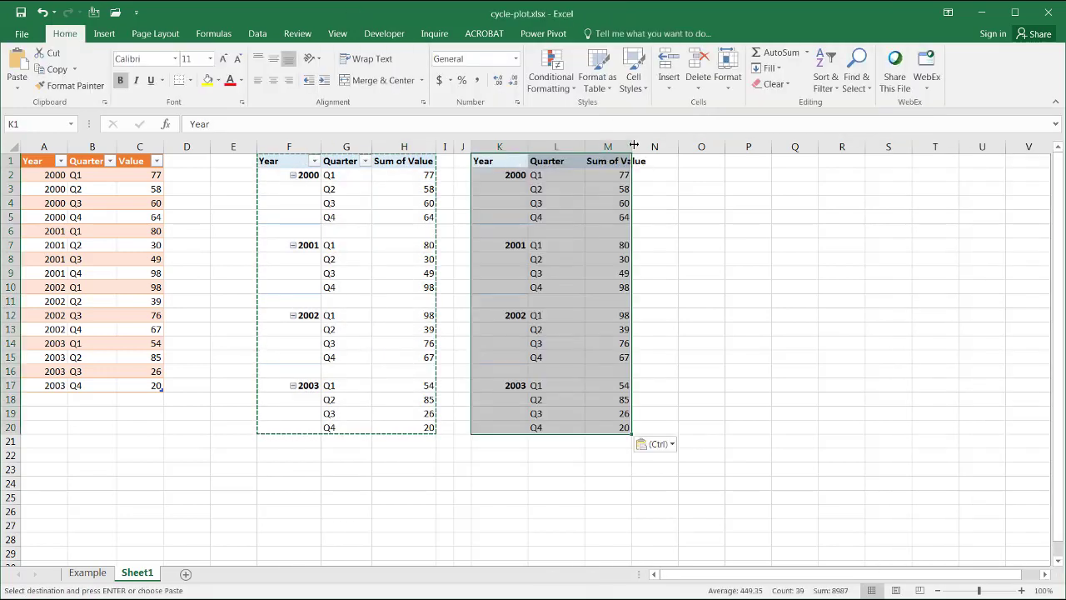
pyautogui.click(666, 444)
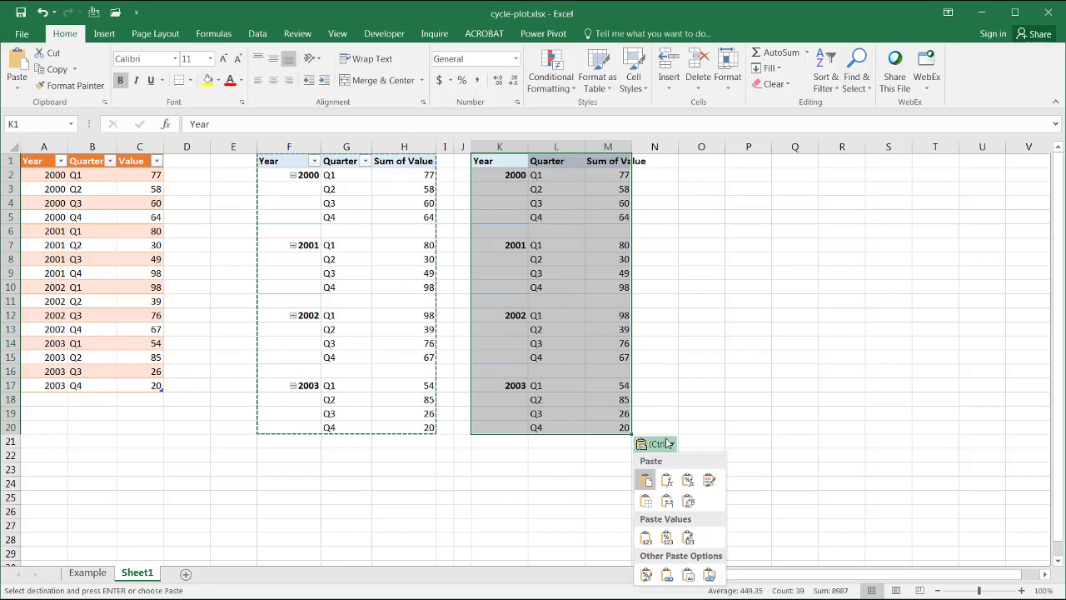
pyautogui.click(645, 541)
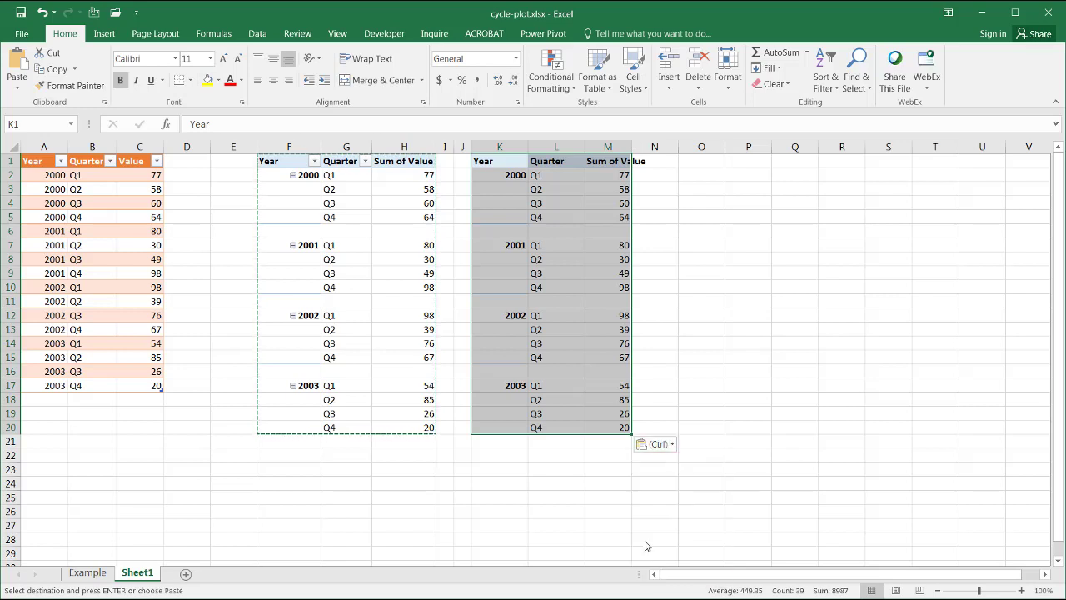
pyautogui.doubleClick(632, 145)
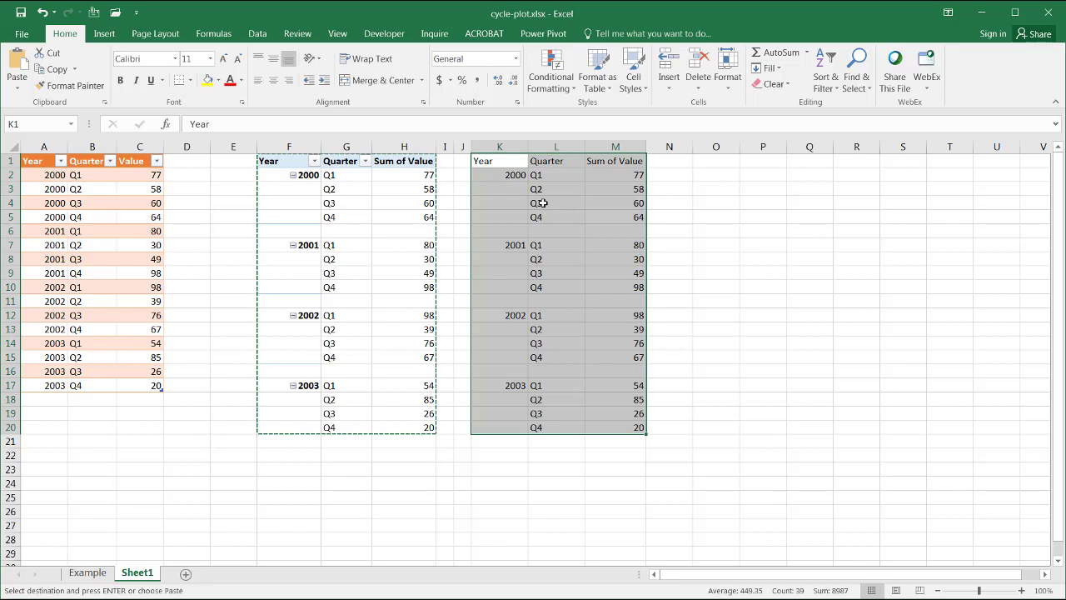
# Insert a 2-D Line with Markers chart from the pasted values in K1:M20 and place it beside them, clear of the data
pyautogui.click(104, 33)
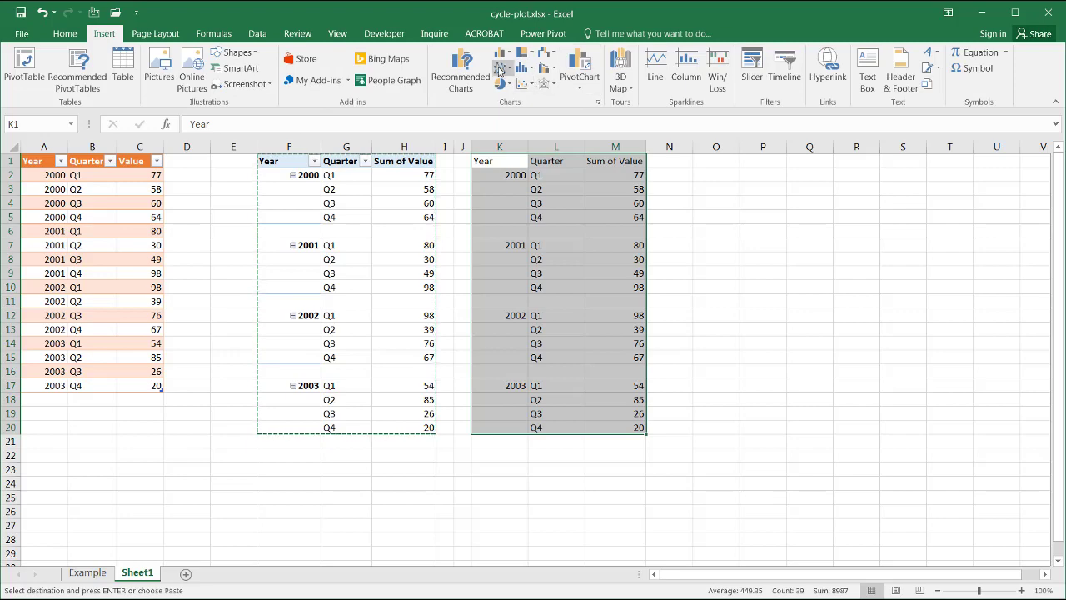
pyautogui.click(500, 70)
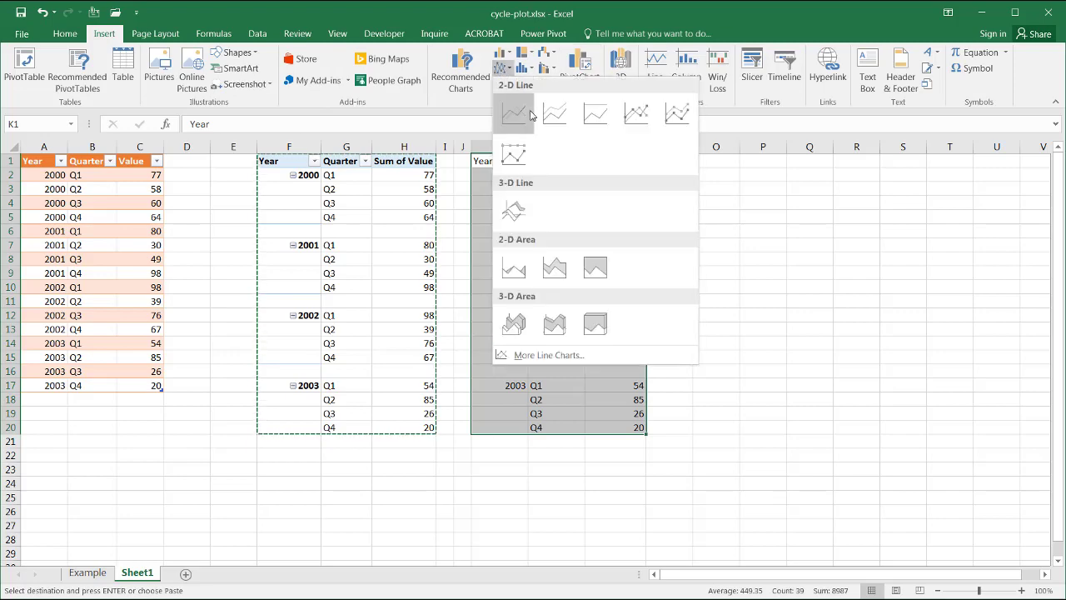
pyautogui.click(639, 118)
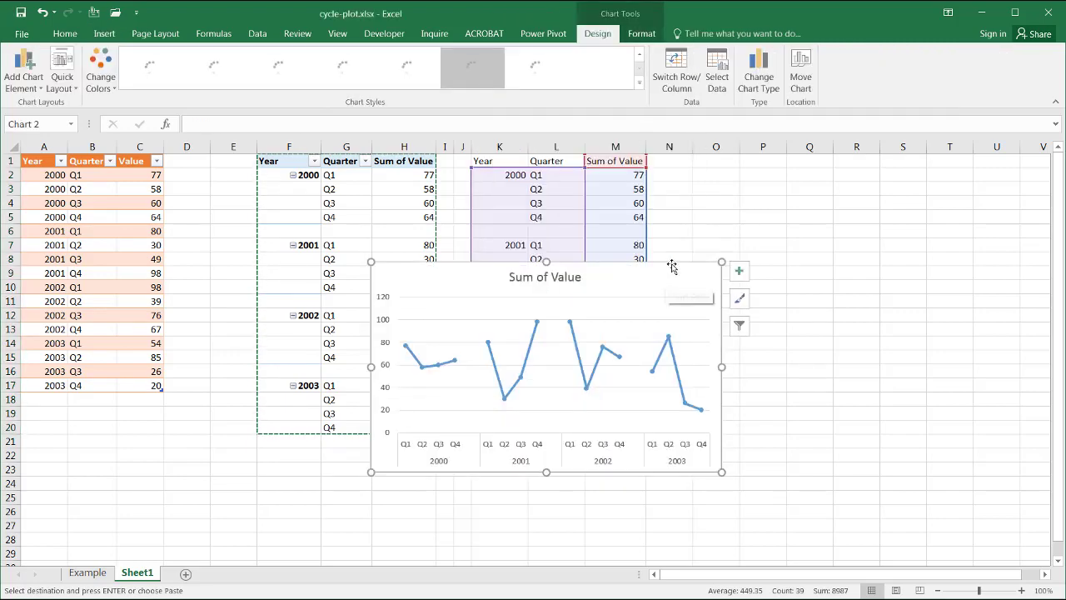
pyautogui.moveTo(674, 268); pyautogui.dragTo(978, 200)
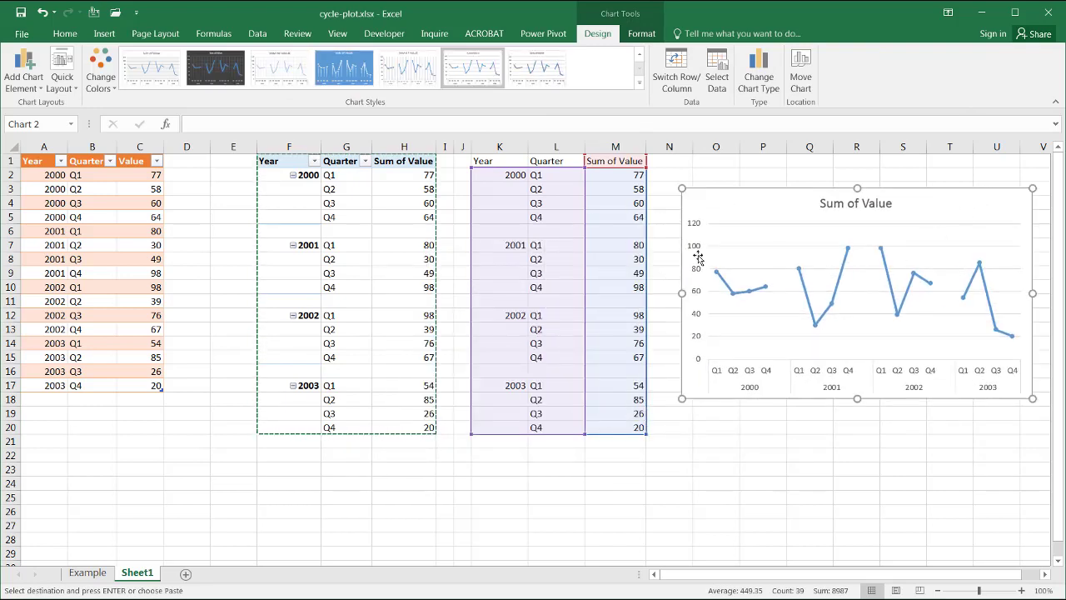
pyautogui.click(788, 281)
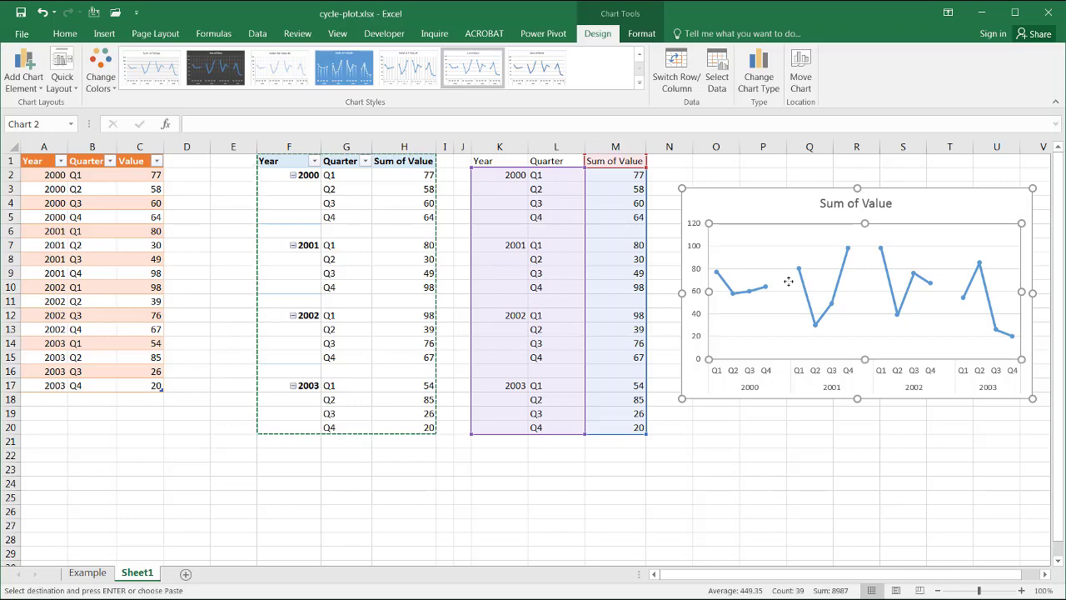
pyautogui.moveTo(488, 231); pyautogui.dragTo(619, 233)
pyautogui.click(773, 507)
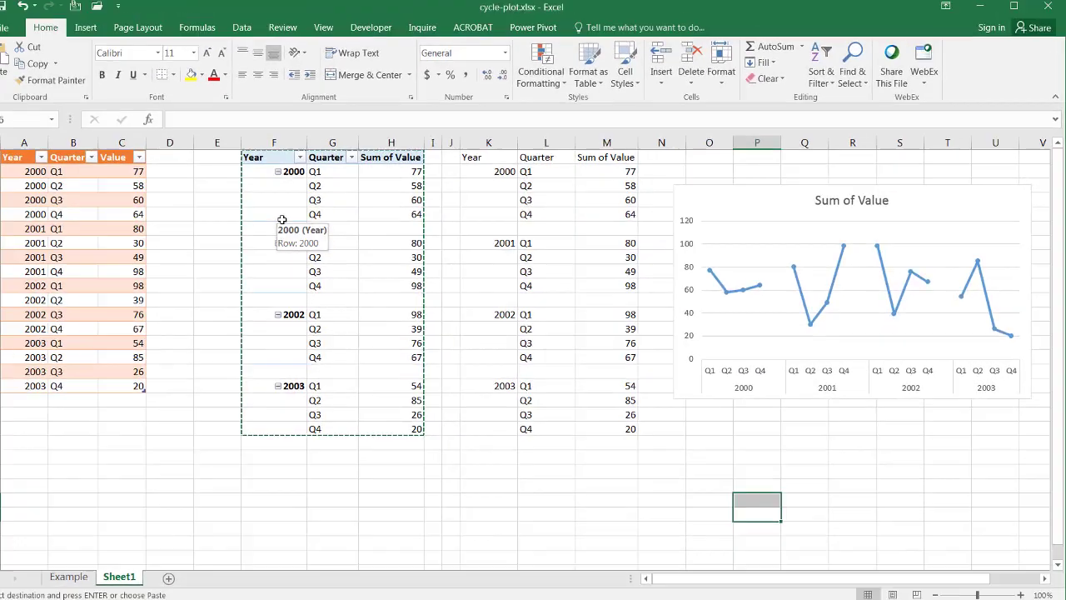
# Move Quarter above Year in the PivotTable's row fields and remove the Quarter subtotals
pyautogui.click(296, 222)
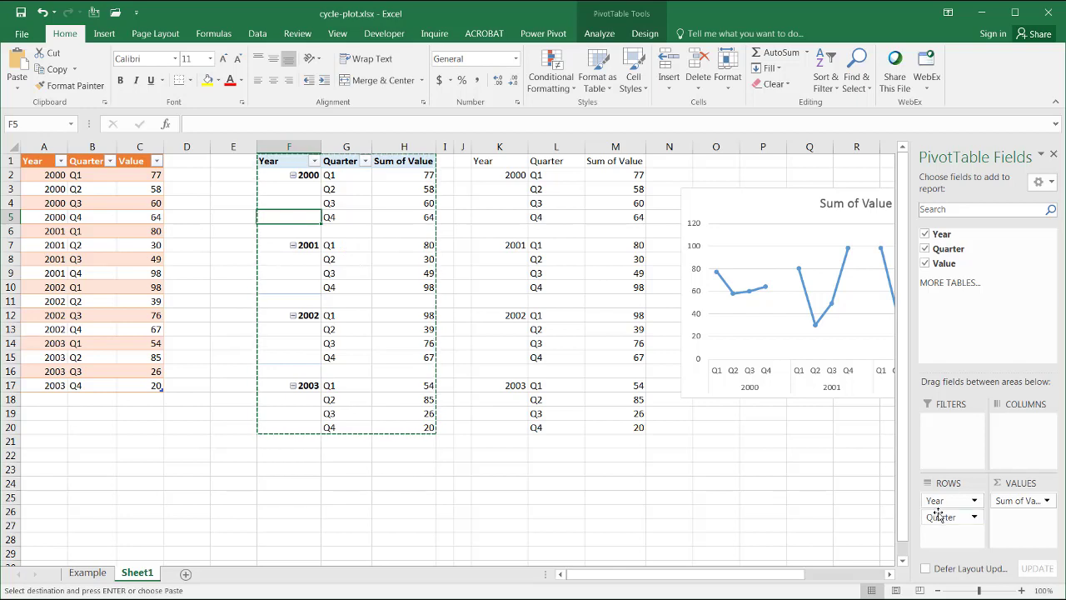
pyautogui.moveTo(939, 516); pyautogui.dragTo(941, 498)
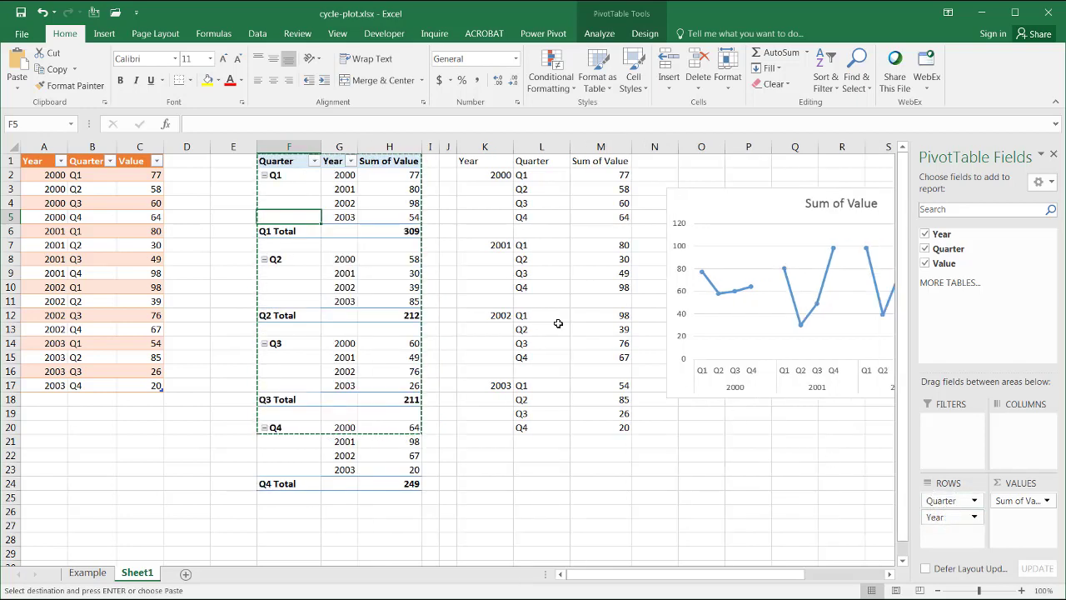
pyautogui.click(285, 232)
pyautogui.rightClick(285, 233)
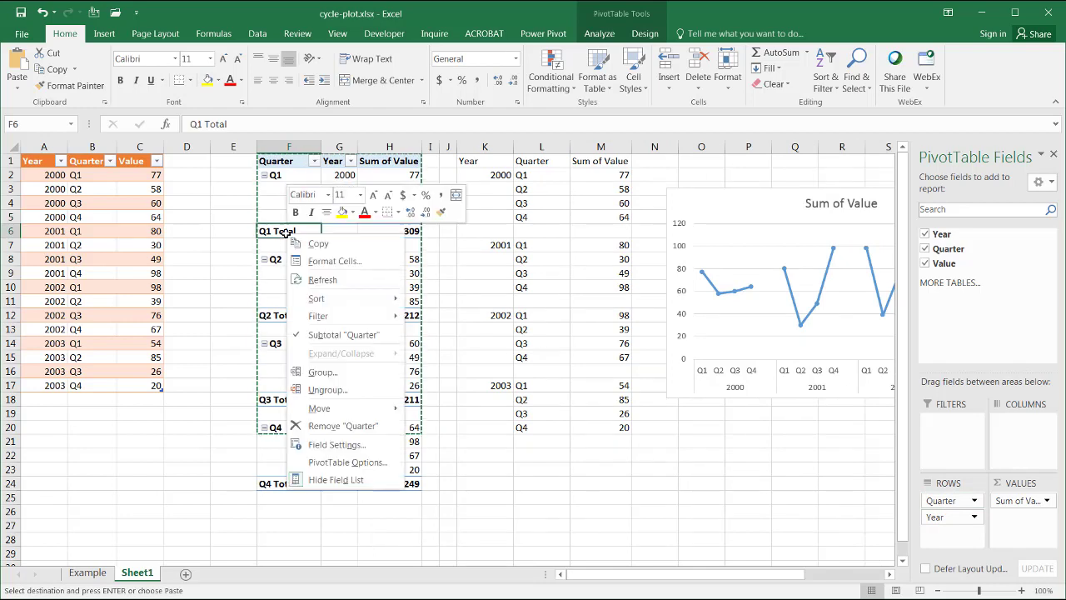
pyautogui.click(343, 335)
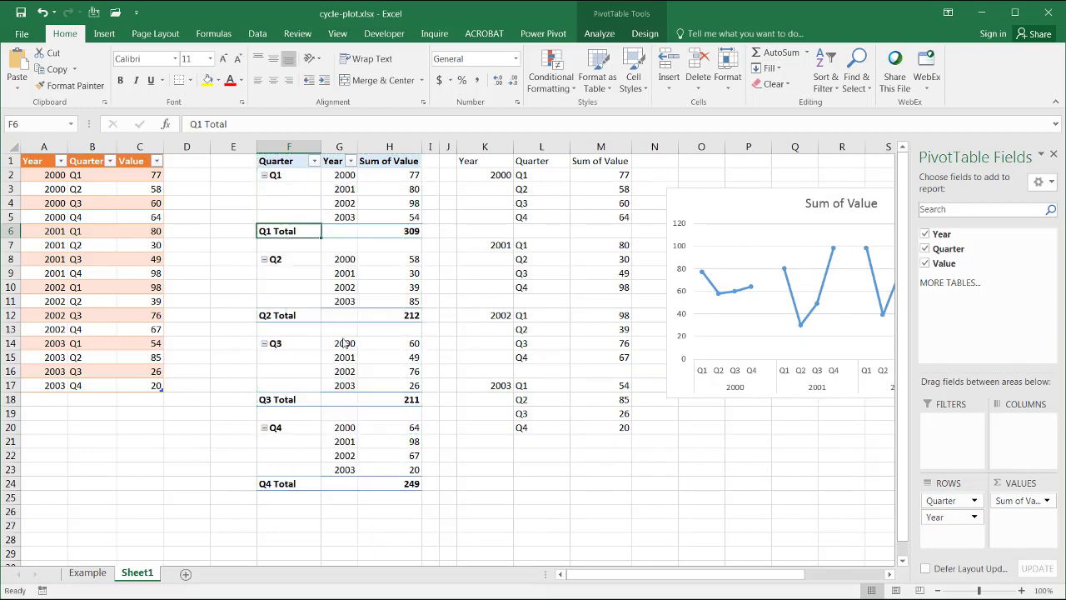
# Copy the rearranged PivotTable range F1:H20 and paste it as values over the chart's source data starting at K1
pyautogui.moveTo(293, 165); pyautogui.dragTo(414, 431)
pyautogui.hotkey('ctrl', 'c')
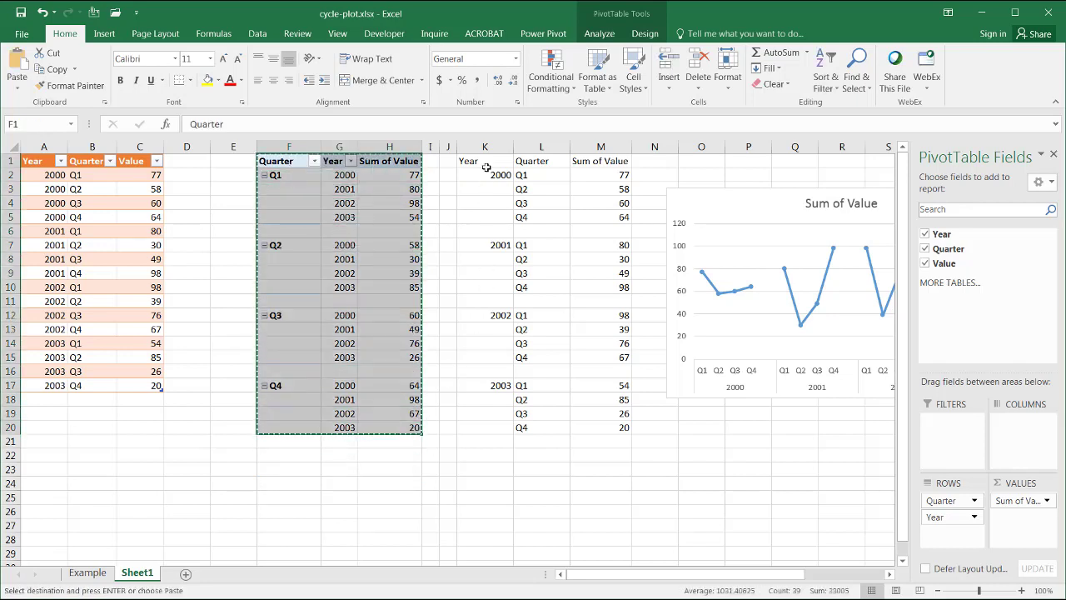
pyautogui.click(487, 160)
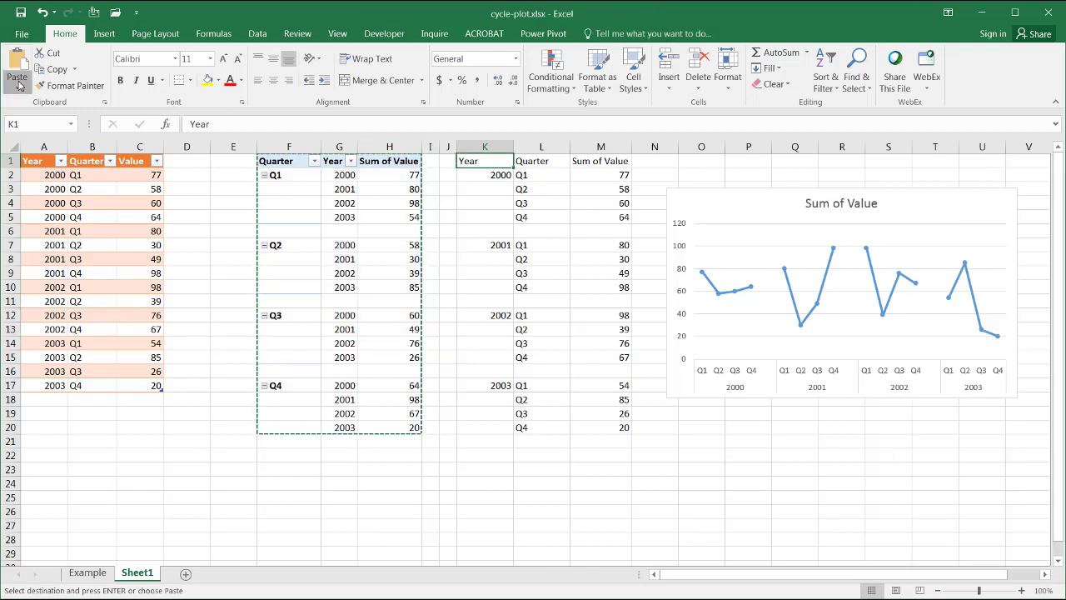
pyautogui.click(16, 81)
pyautogui.click(15, 182)
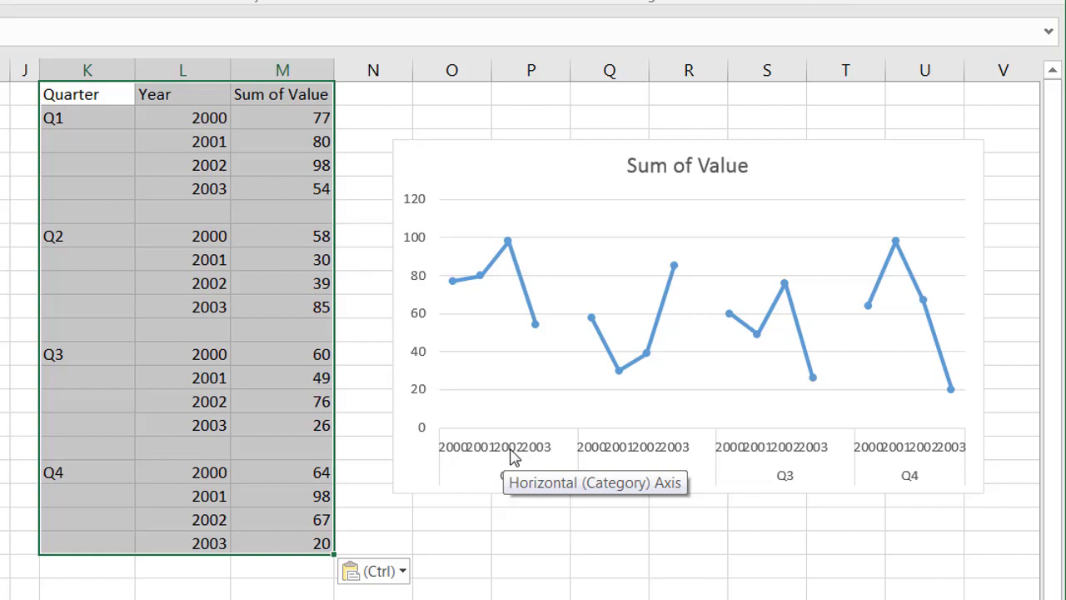
# Rotate the year labels on the chart's horizontal category axis by setting their text direction to Rotate all text 270°
pyautogui.click(513, 457)
pyautogui.rightClick(513, 457)
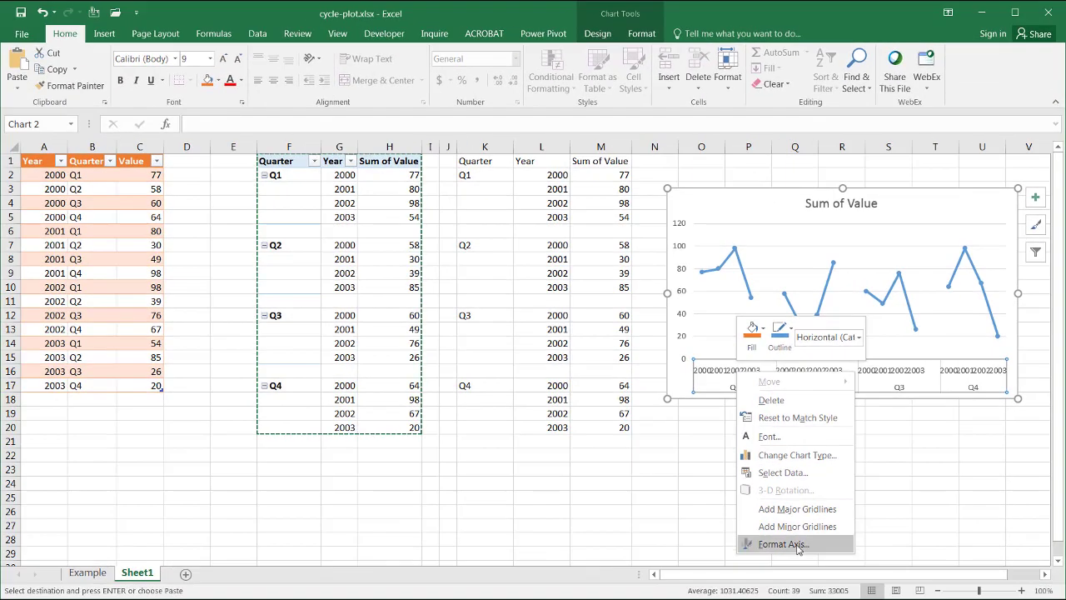
pyautogui.click(613, 599)
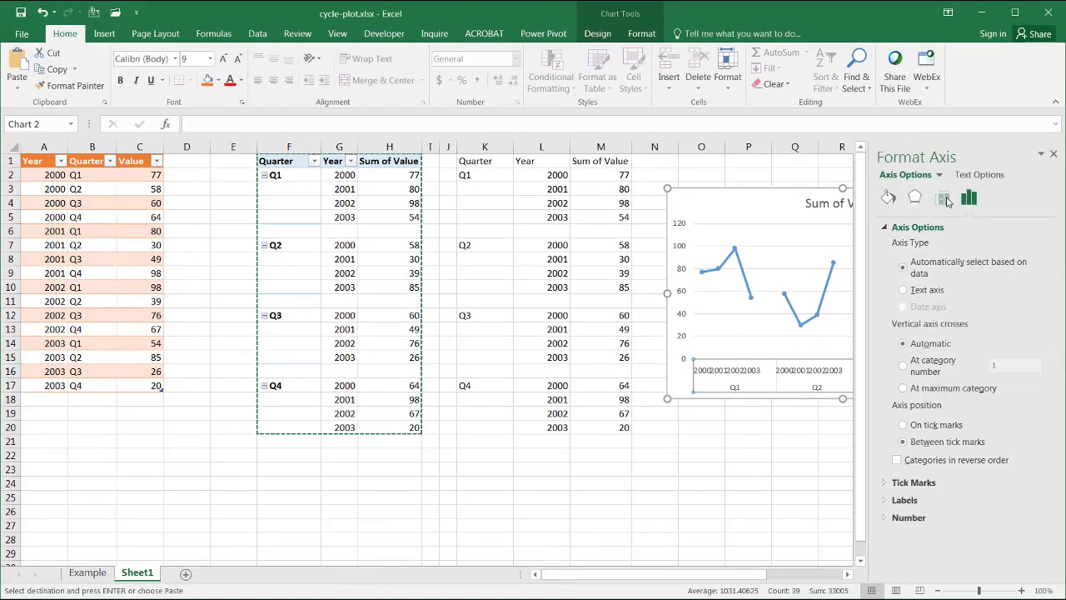
pyautogui.click(945, 199)
pyautogui.click(1037, 264)
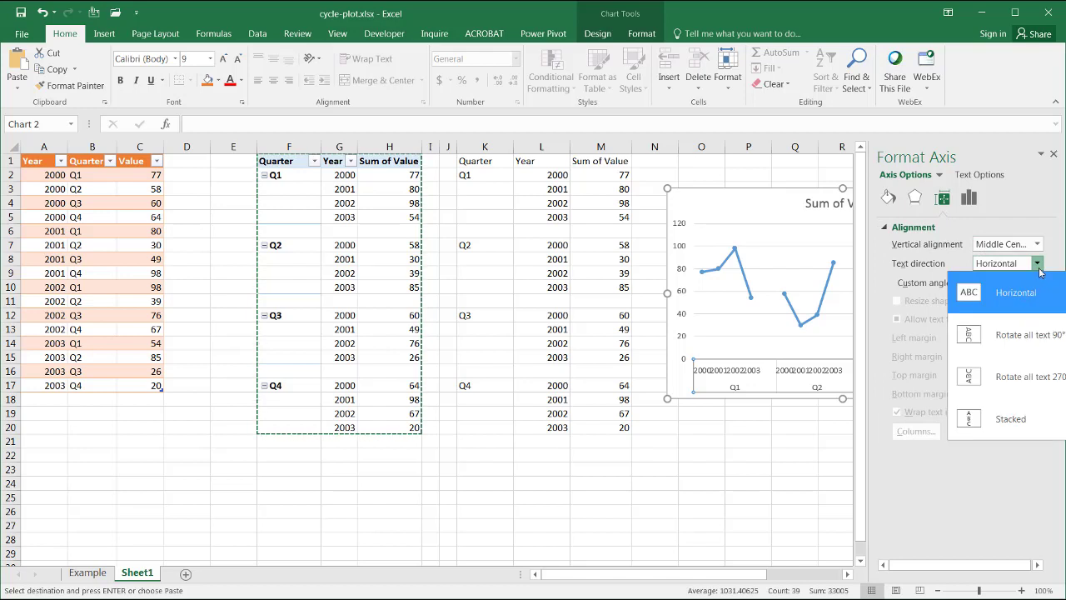
pyautogui.click(1013, 372)
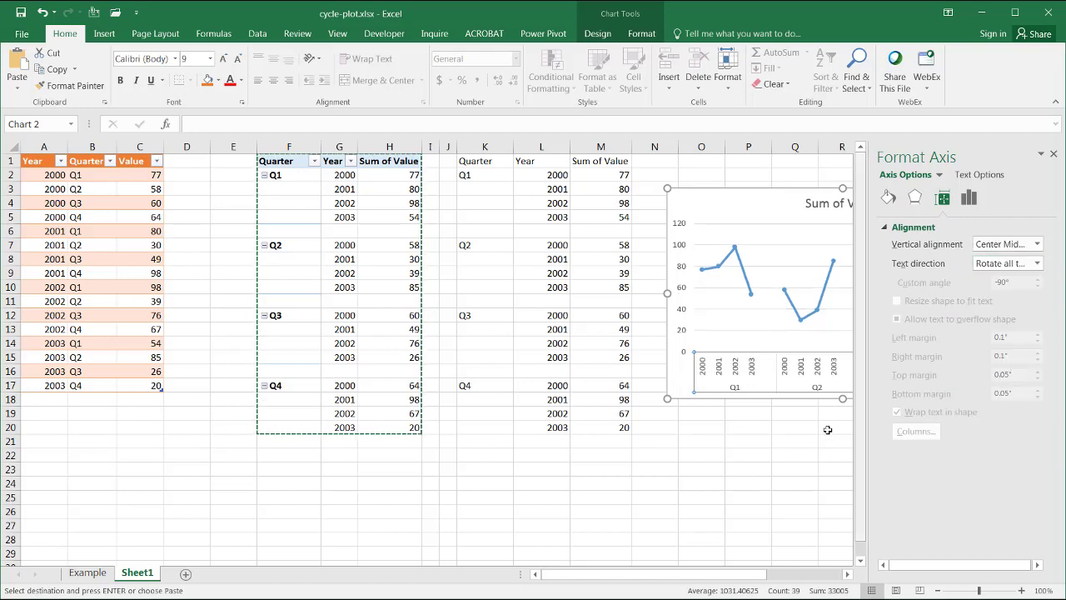
pyautogui.click(1053, 155)
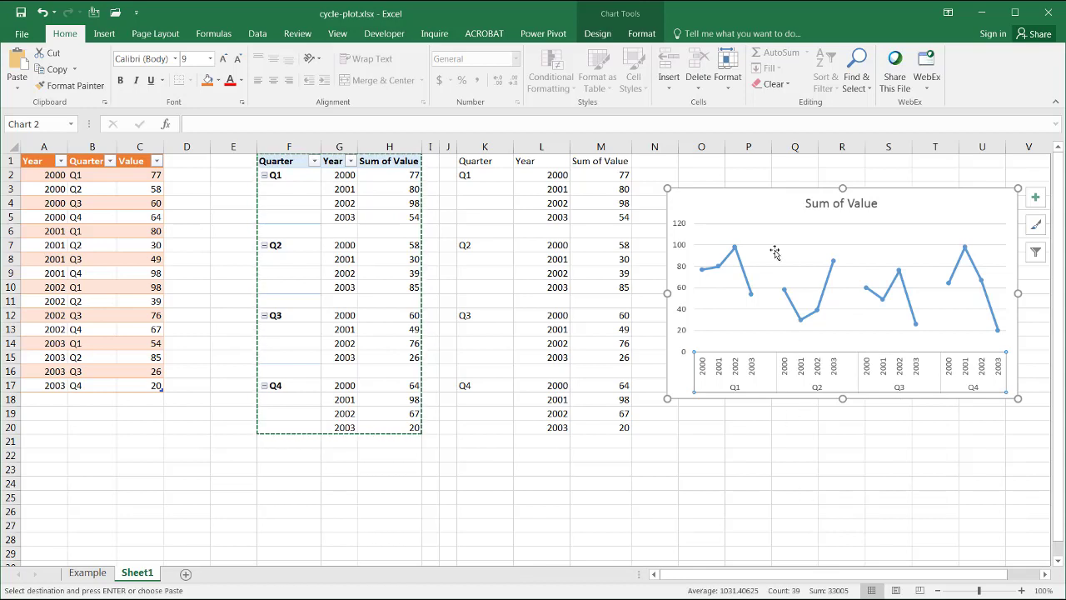